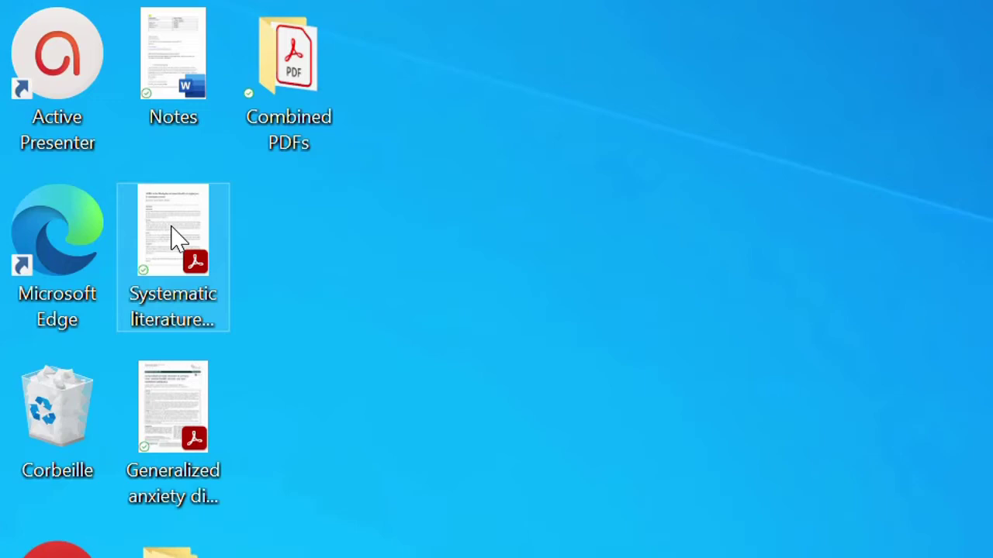
Open the Systematic literature review PDF from the desktop in Adobe Acrobat DC
right_click(175, 239)
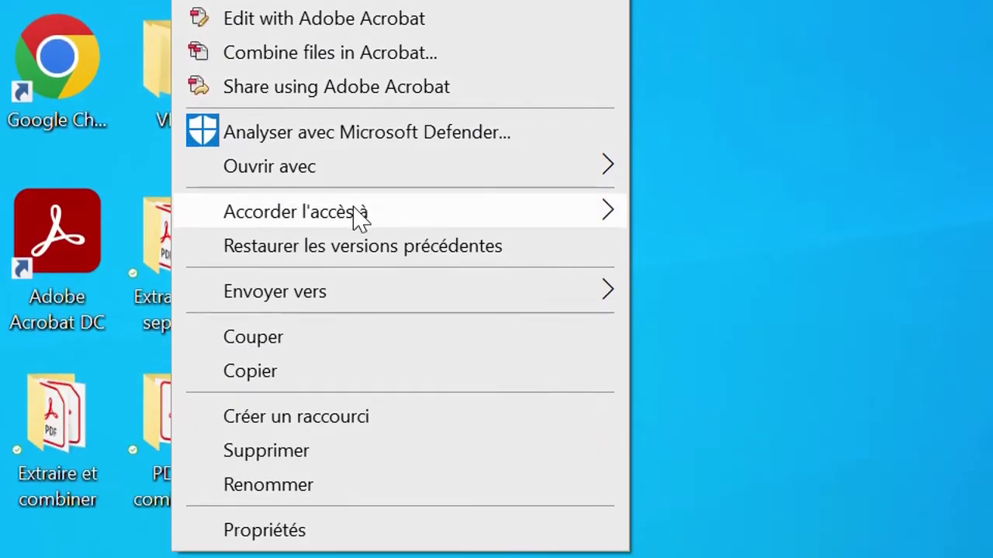
mouse_move(356, 184)
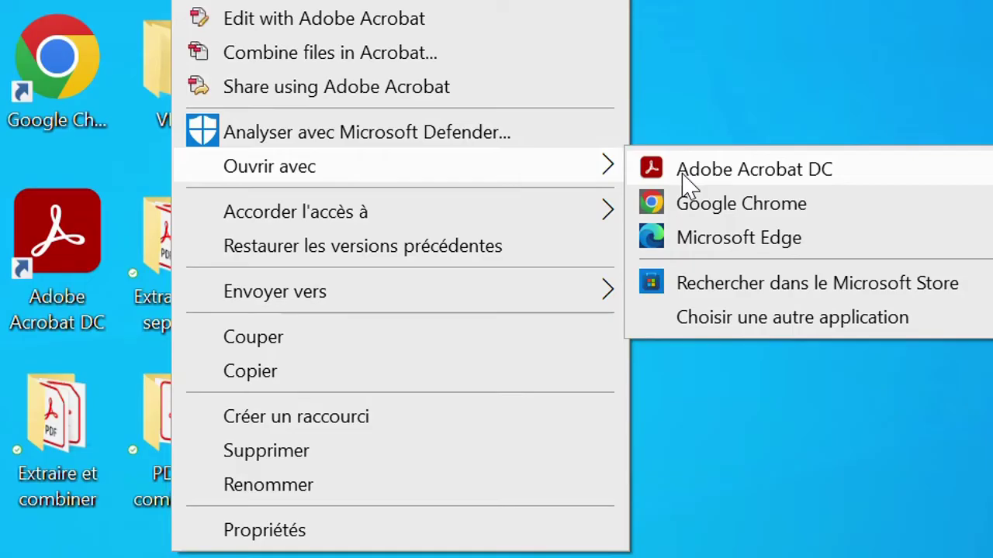
click(686, 183)
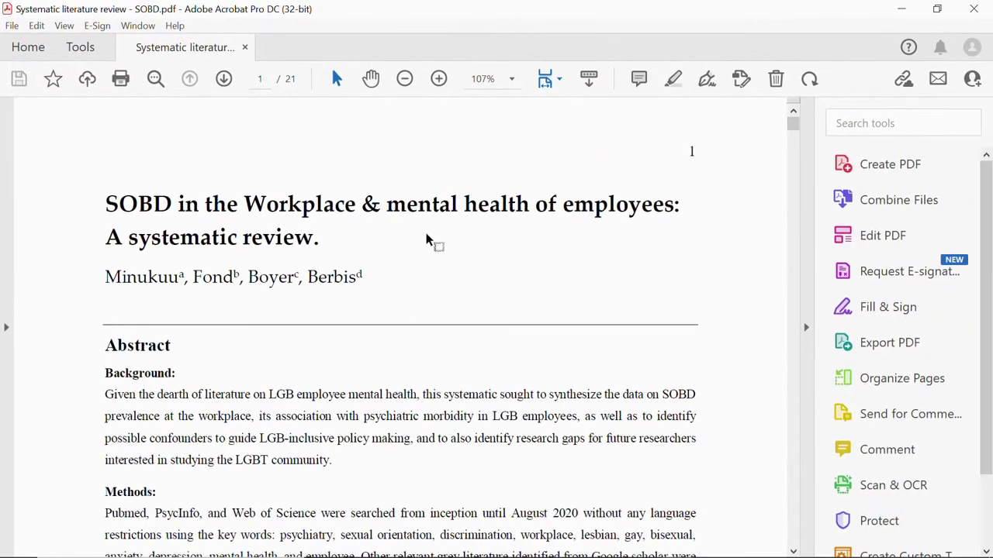
scroll(409, 285, down, 3)
scroll(408, 285, up, 3)
scroll(409, 285, down, 1)
scroll(409, 284, up, 1)
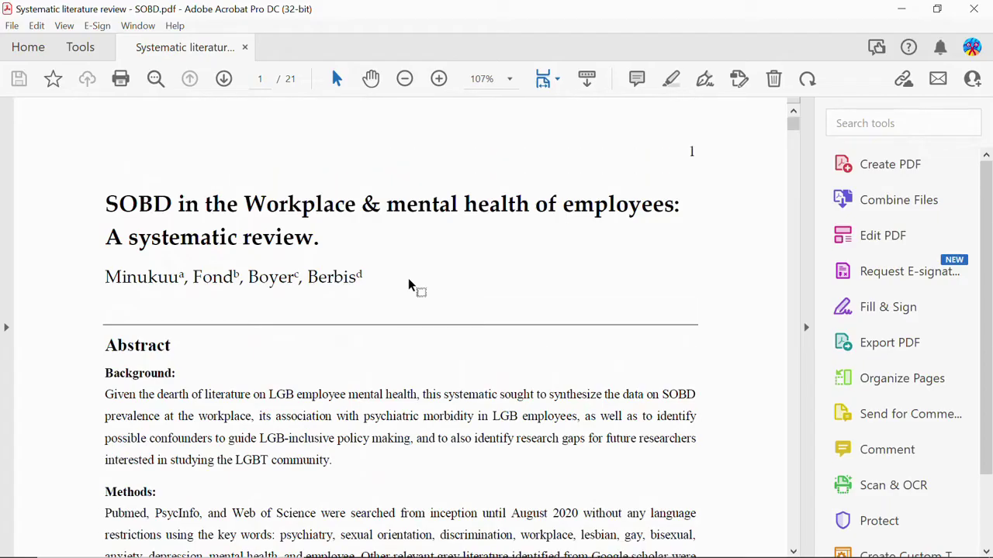
scroll(409, 285, down, 2)
scroll(409, 285, up, 2)
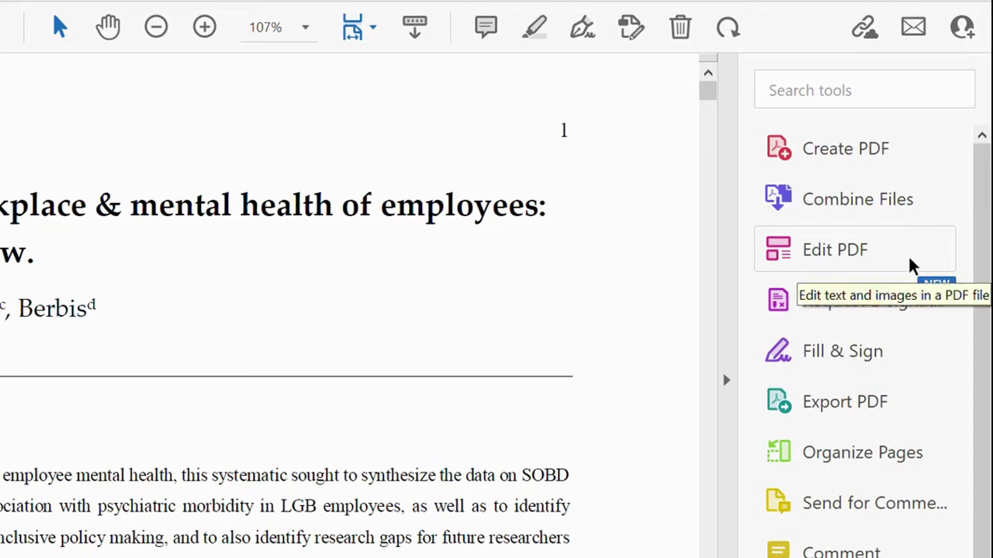
Open the document for editing with the Edit PDF tool from the full set of tools
click(844, 256)
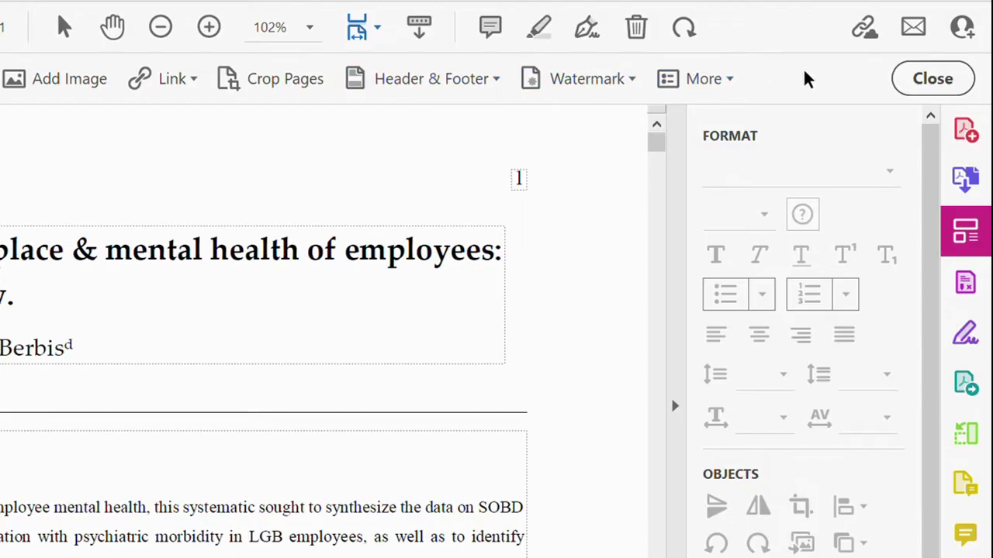
click(926, 91)
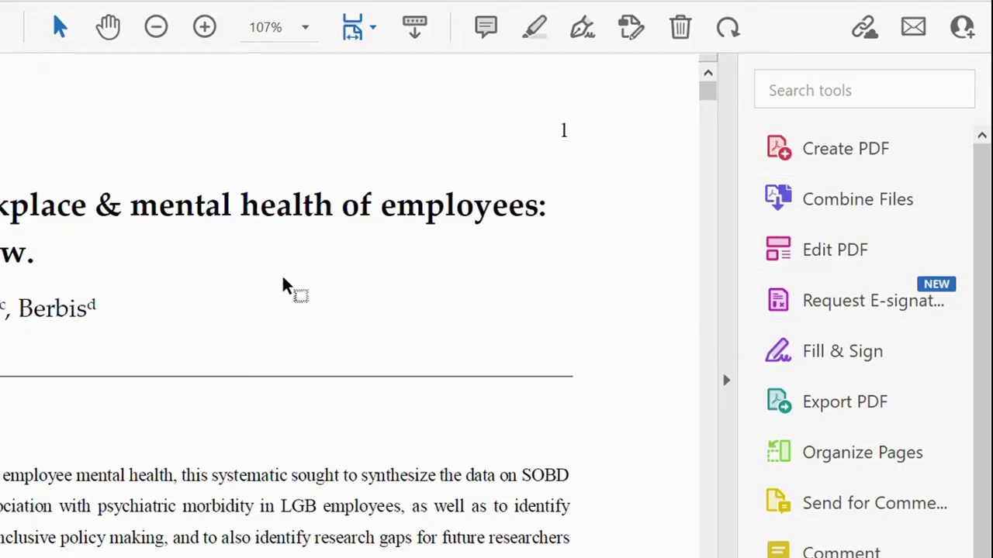
click(77, 45)
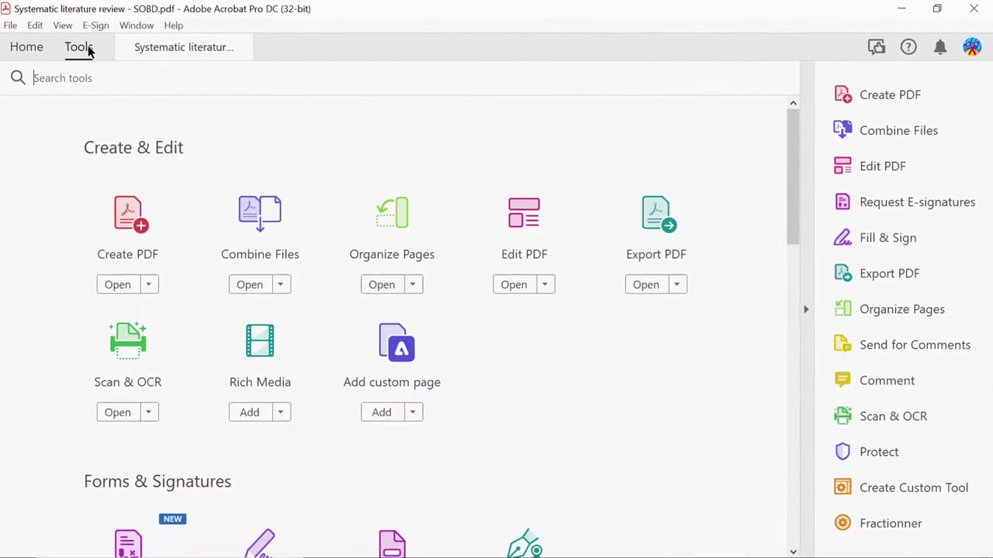
scroll(591, 390, down, 1)
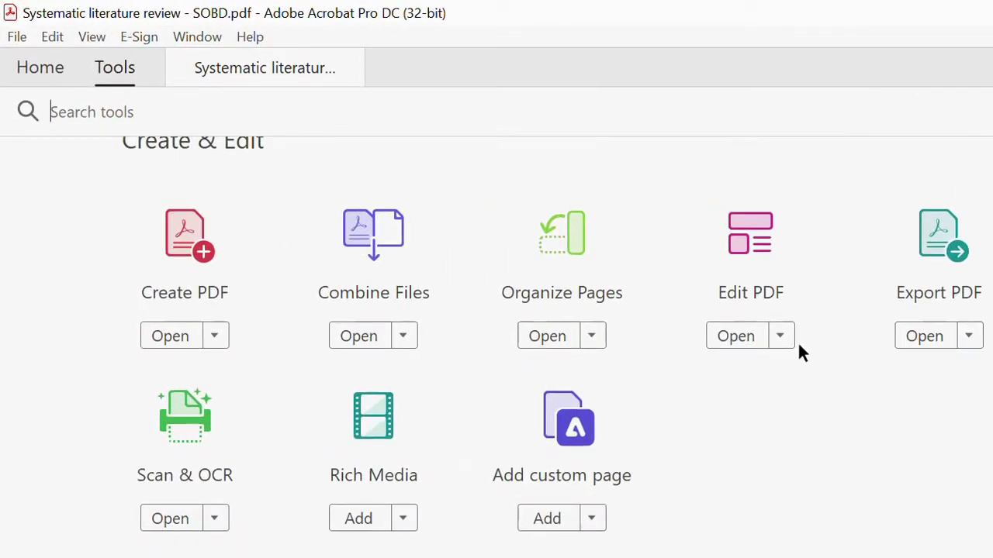
click(766, 281)
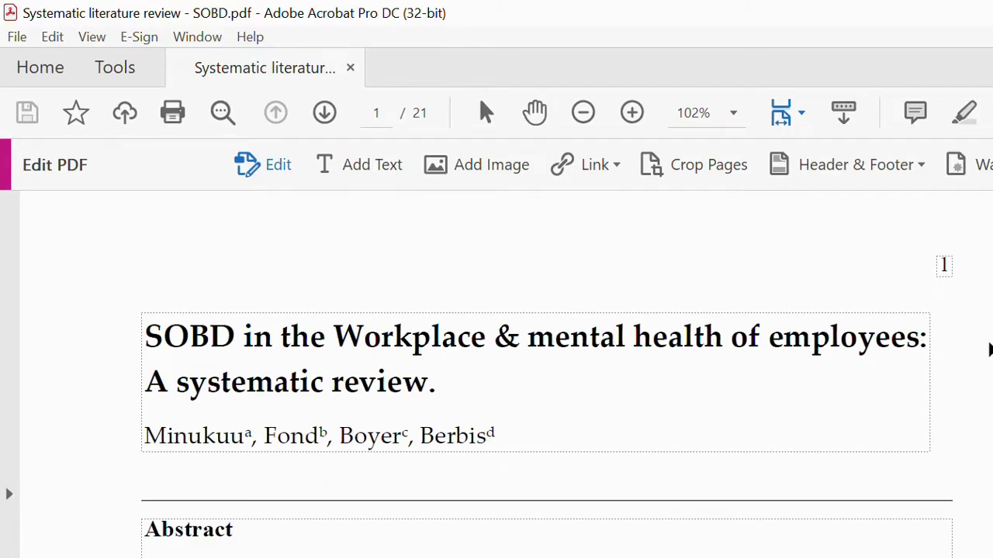
scroll(989, 349, down, 3)
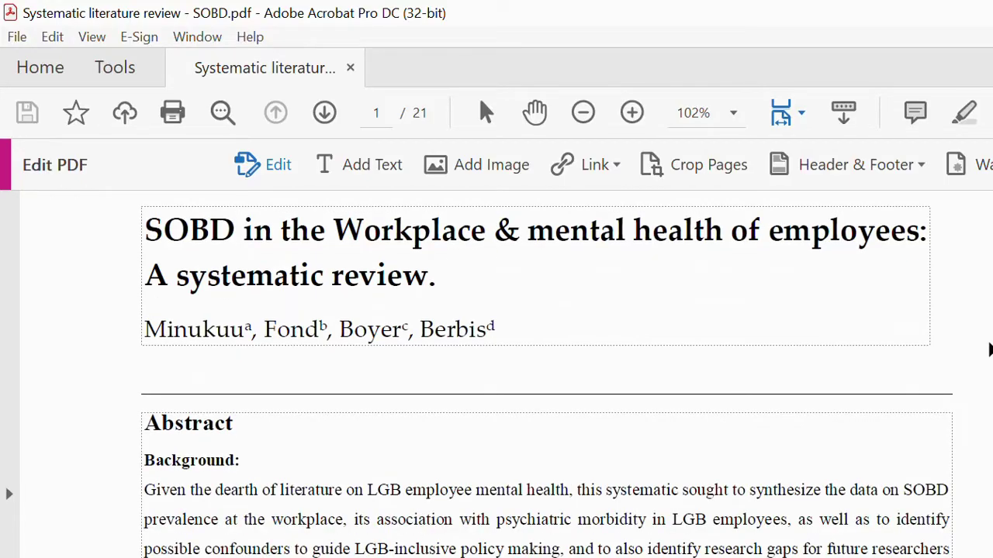
scroll(989, 349, down, 3)
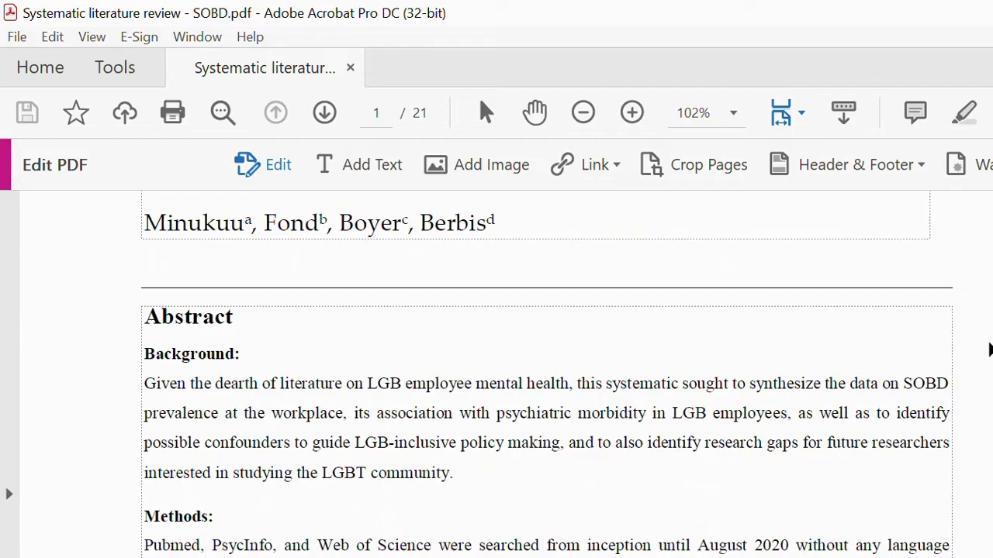
scroll(694, 246, down, 2)
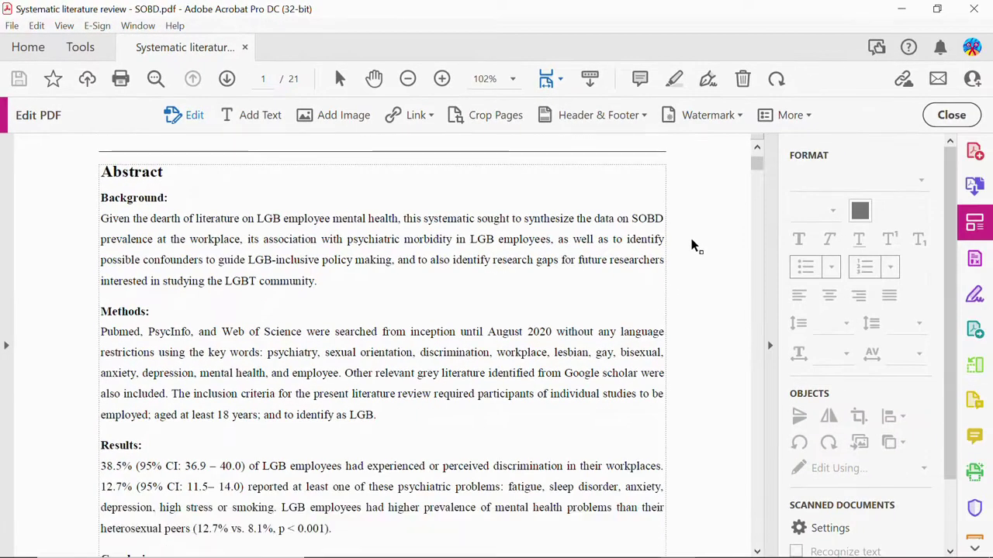
scroll(694, 246, up, 2)
scroll(694, 246, up, 3)
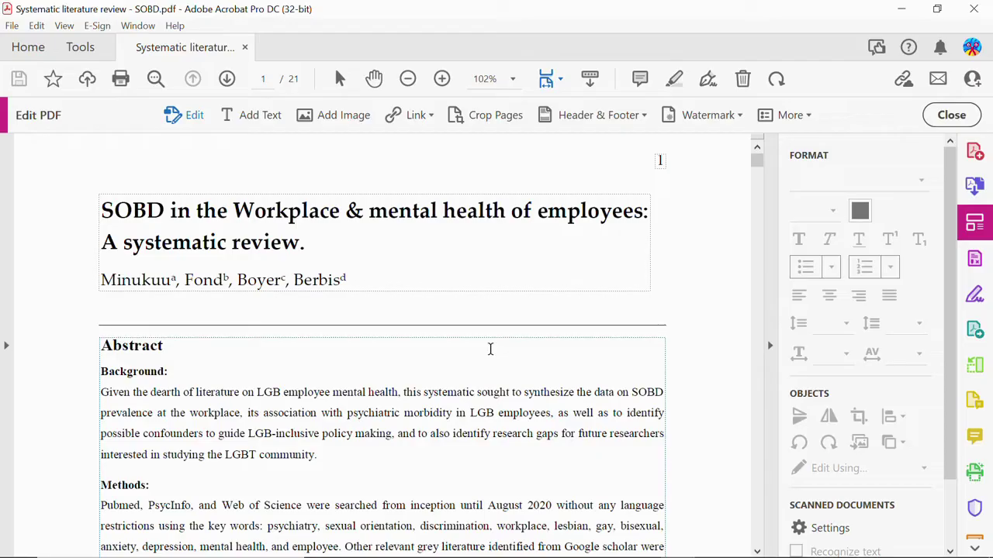
Add a text box reading "Go to page 11" beside the Abstract heading on page 1 and leave editing mode
click(250, 116)
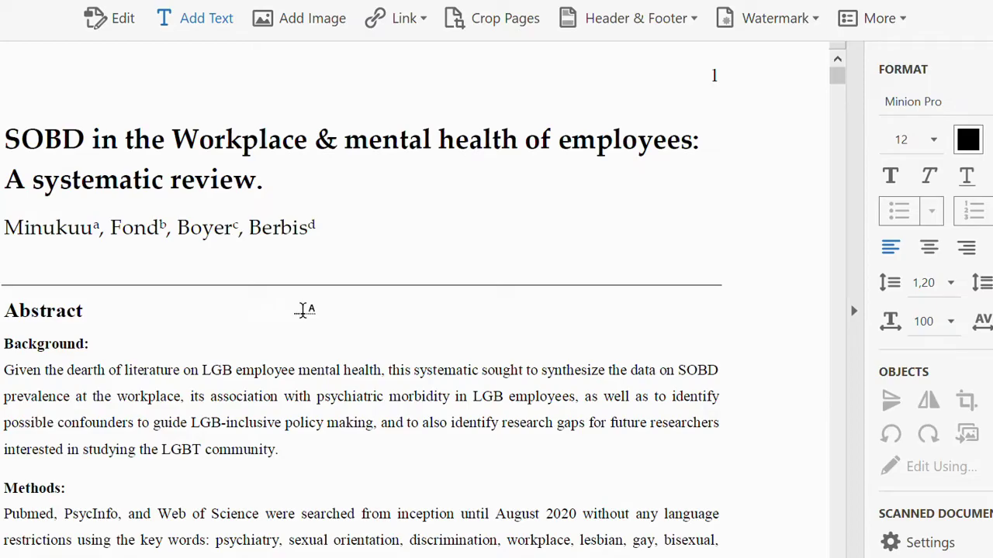
drag(303, 315, 482, 351)
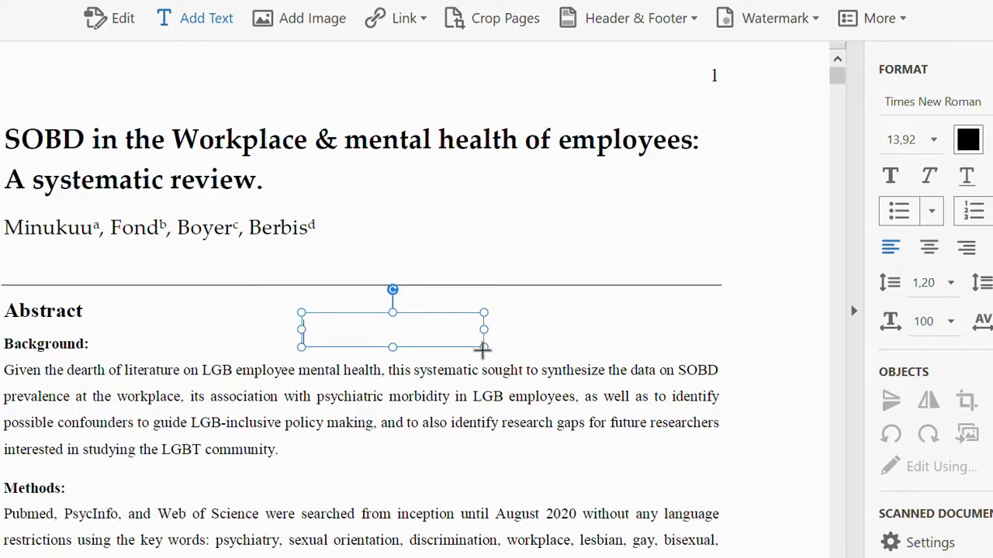
text(Go to)
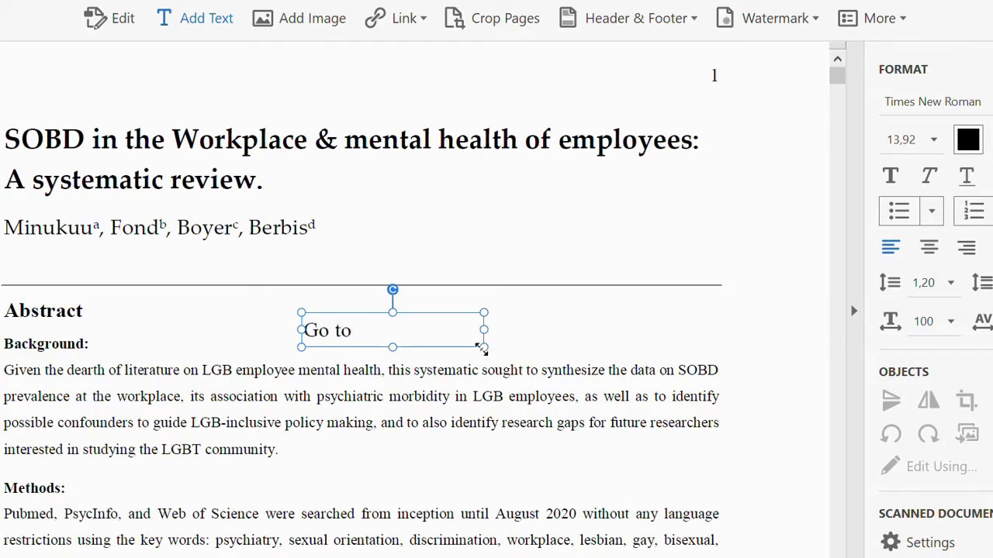
text( page 11)
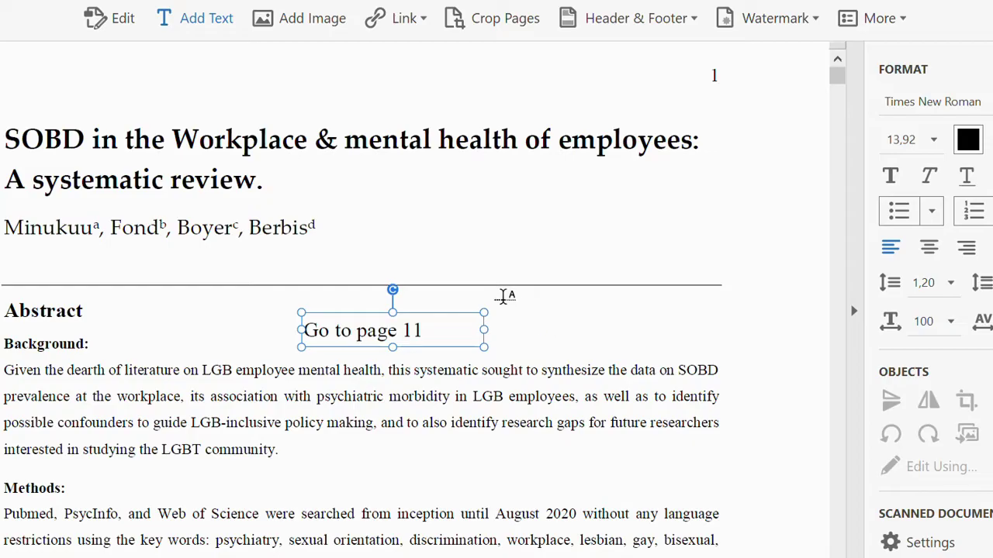
click(195, 18)
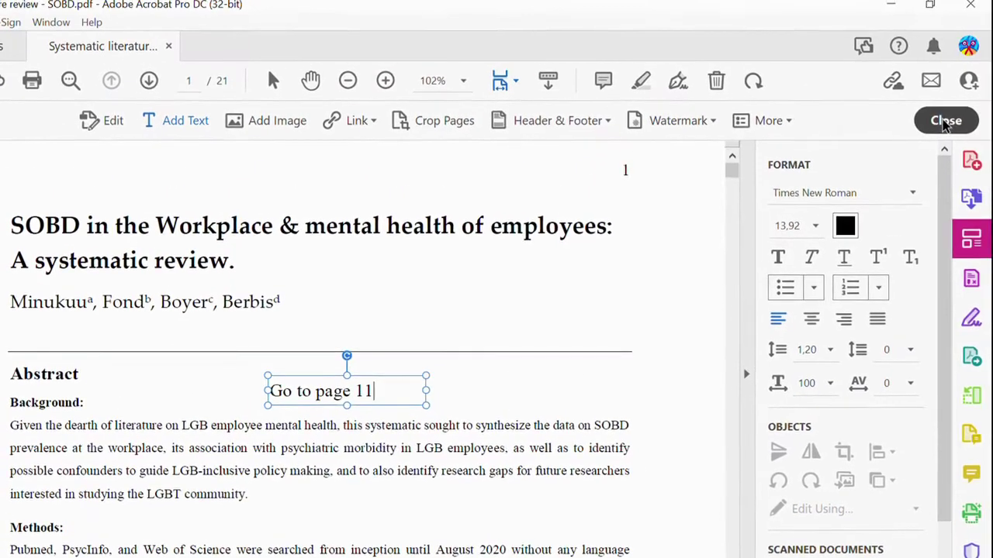
click(532, 279)
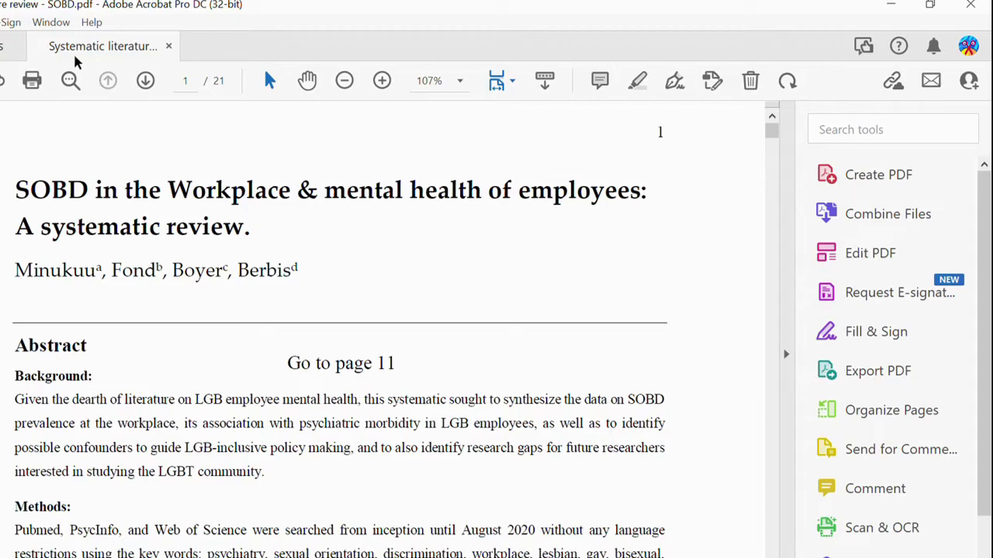
Reopen the PDF for editing and try italics on and off on the added text "Go to page 11"
click(888, 256)
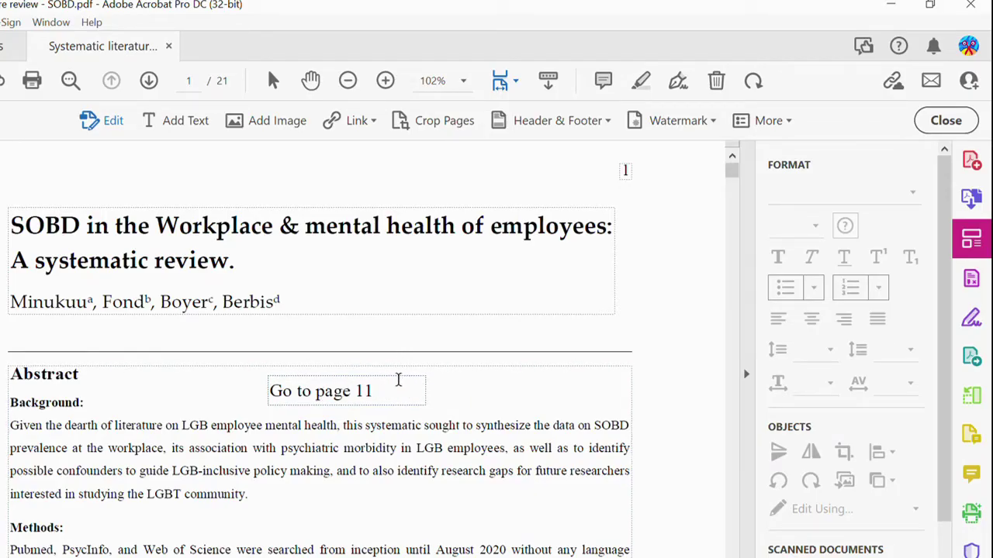
click(393, 393)
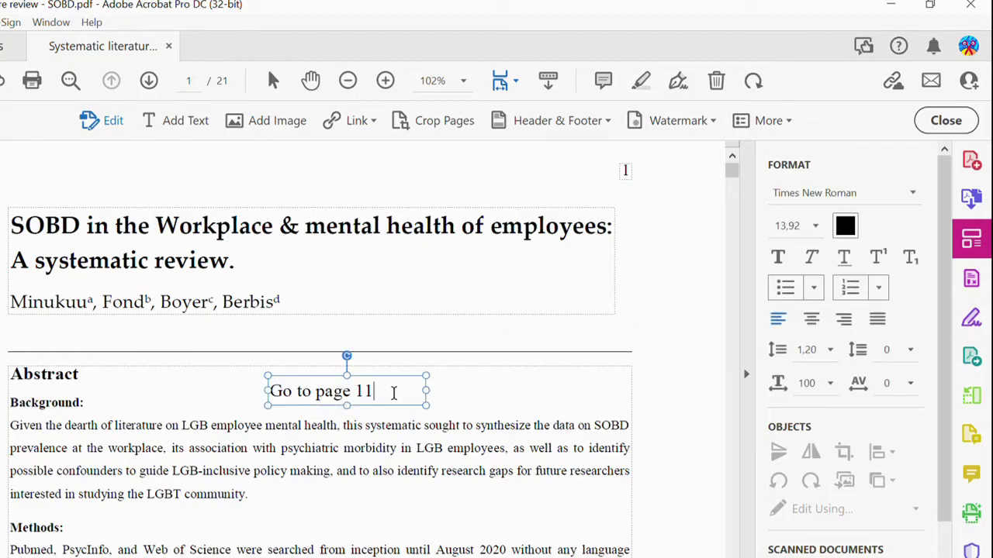
drag(393, 393, 267, 393)
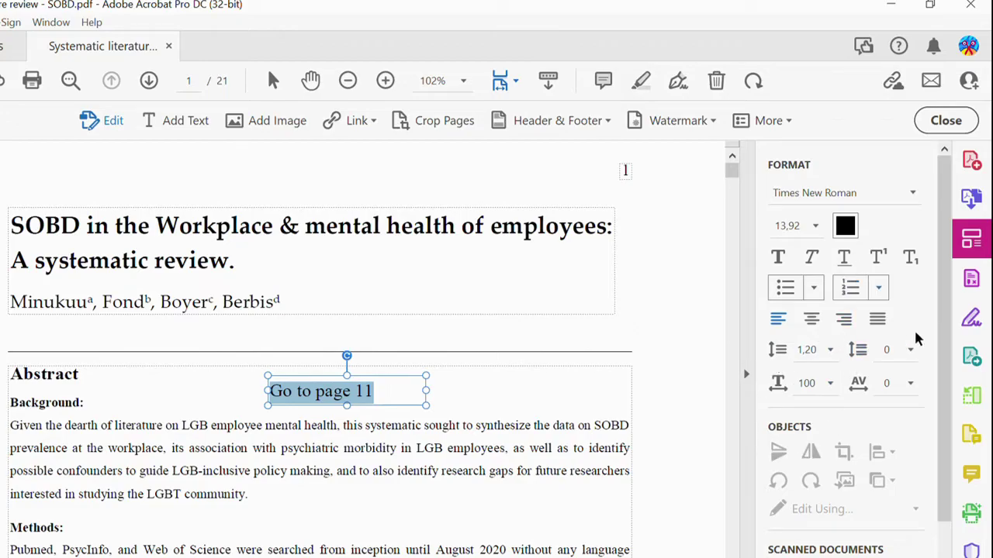
click(813, 259)
click(813, 260)
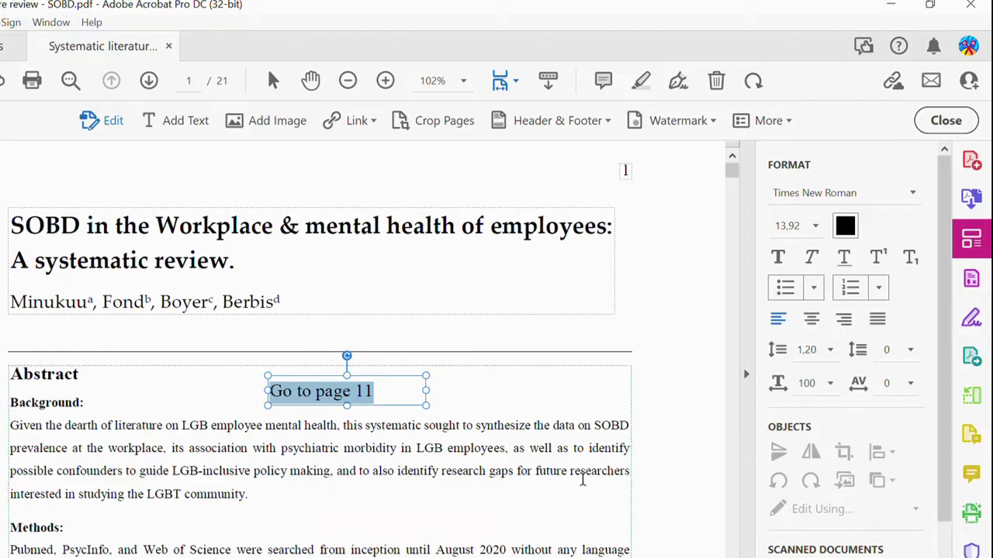
Select part of the Background paragraph in the Abstract and set its line spacing to 1,50
click(569, 463)
drag(569, 464, 520, 440)
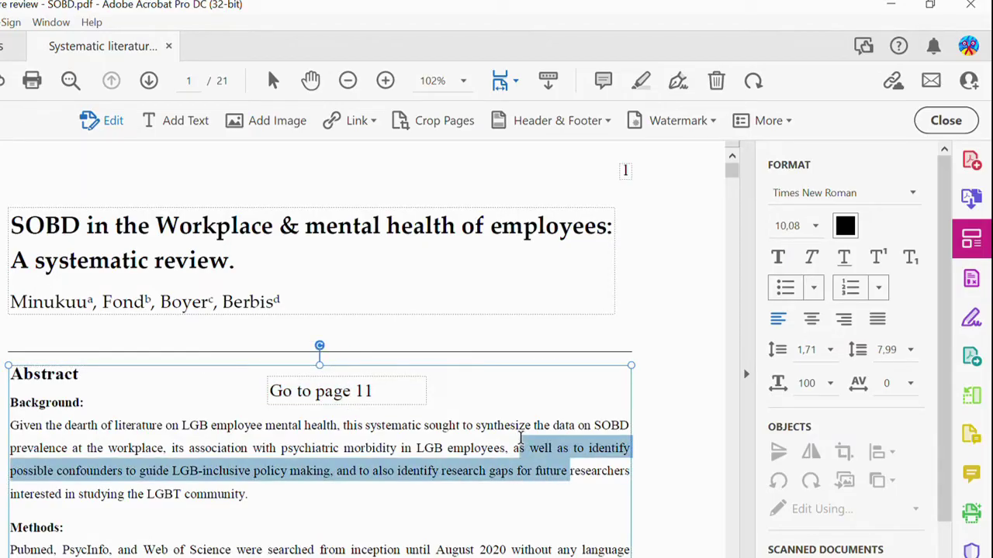
click(829, 353)
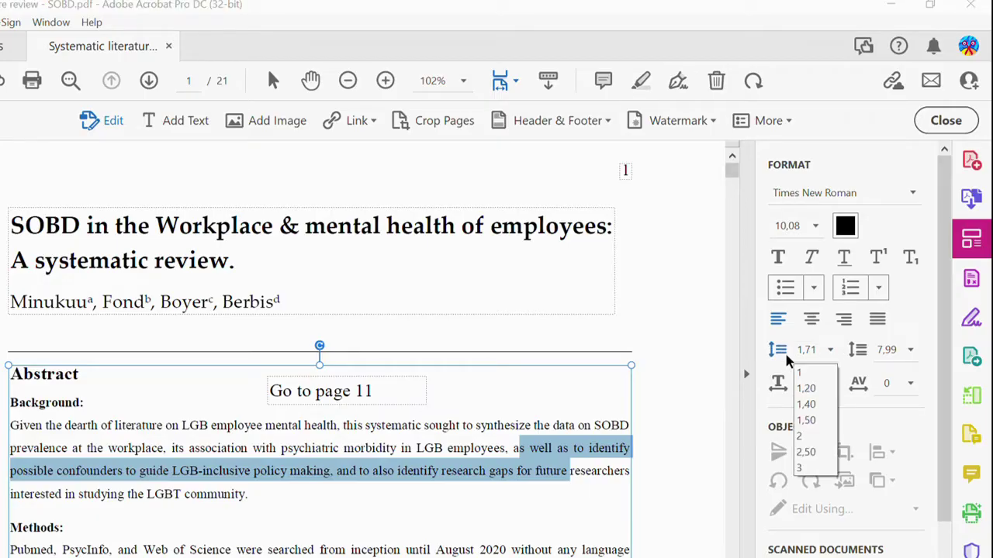
click(814, 419)
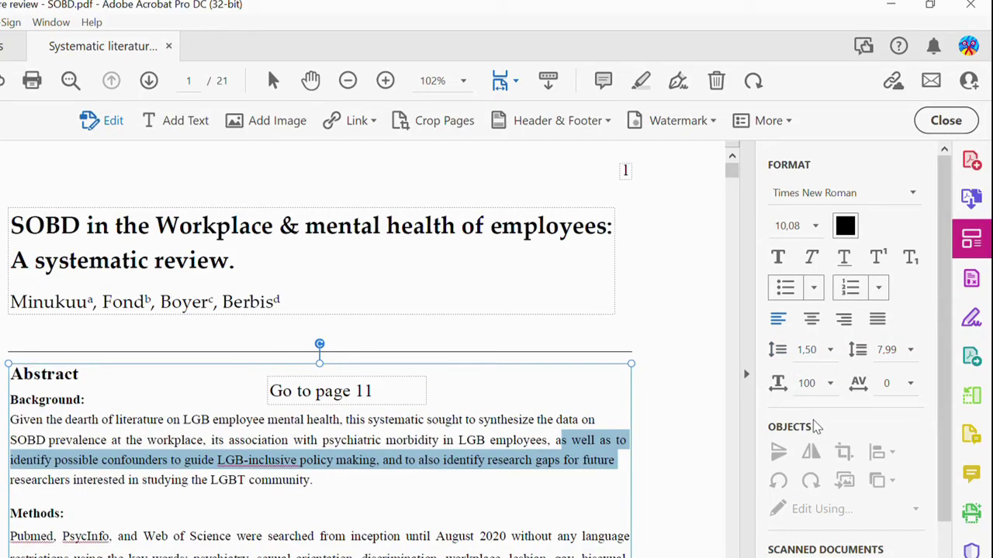
Try a line spacing of 3 on the selected Background text and set it back to 1,50
click(827, 352)
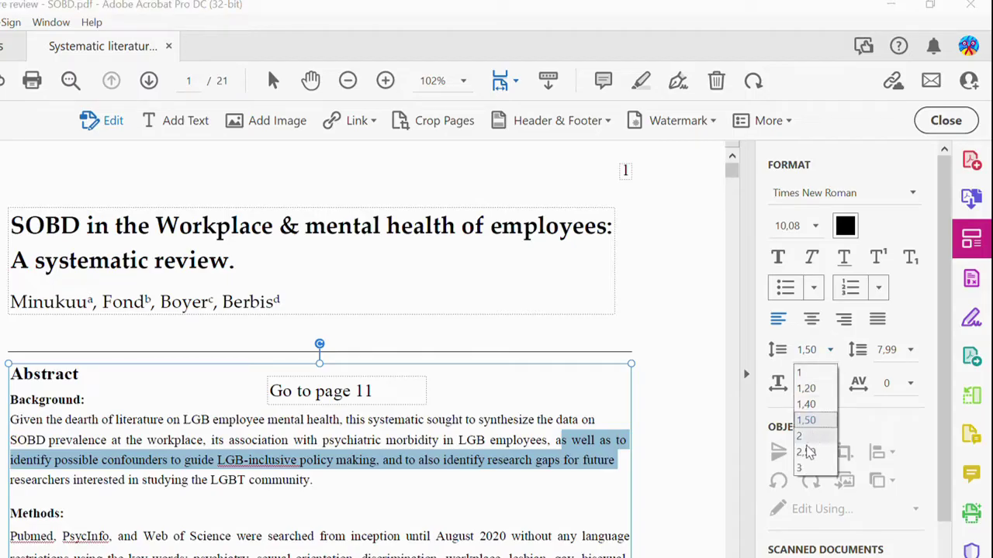
click(805, 468)
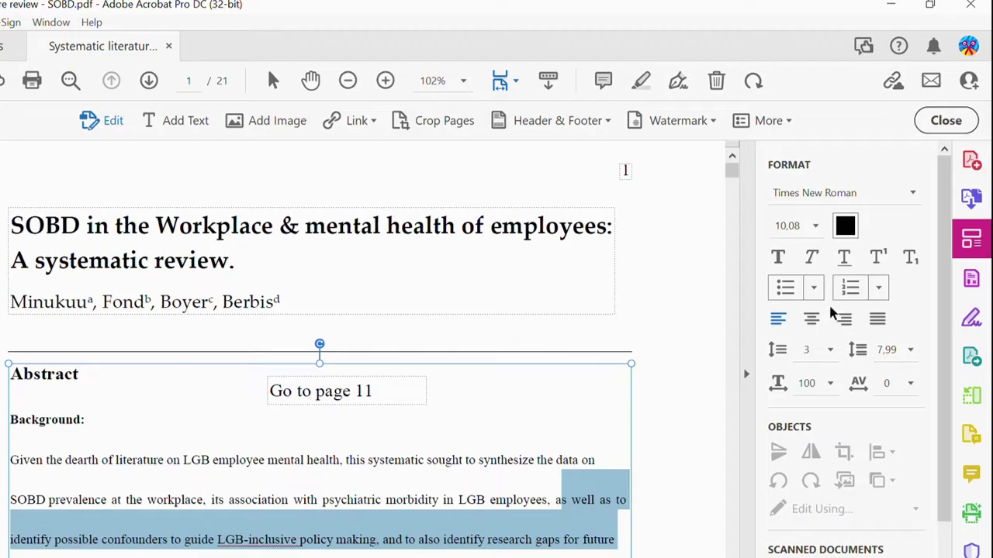
click(831, 351)
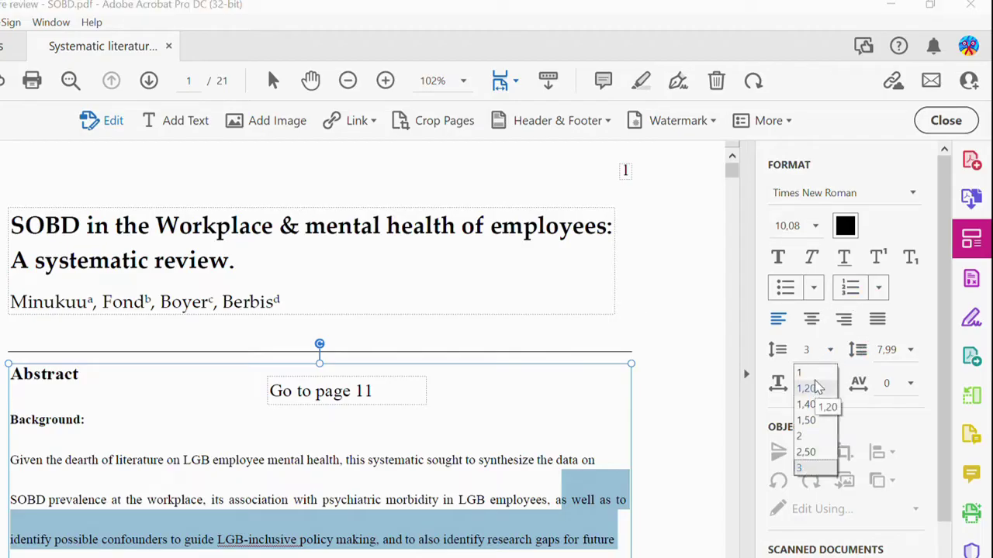
click(831, 352)
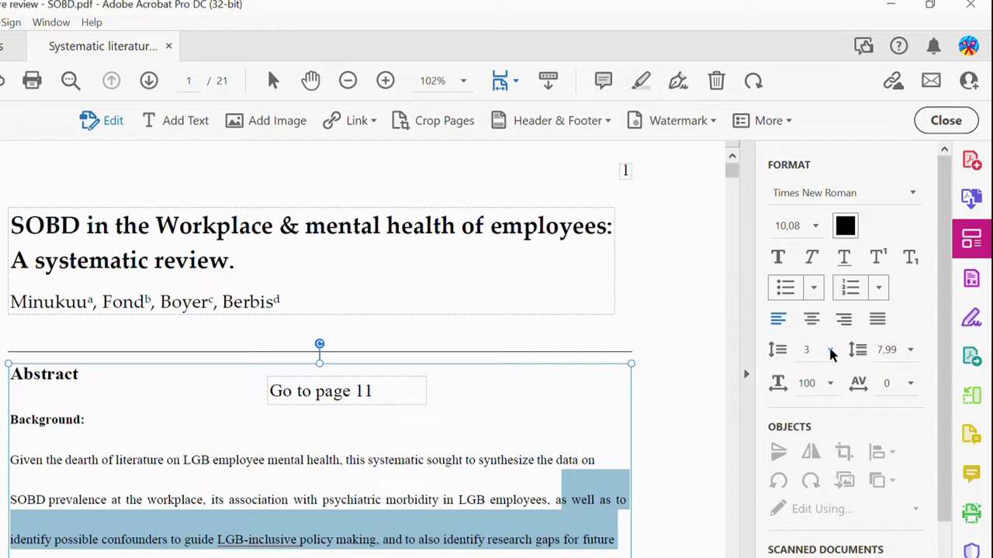
click(831, 351)
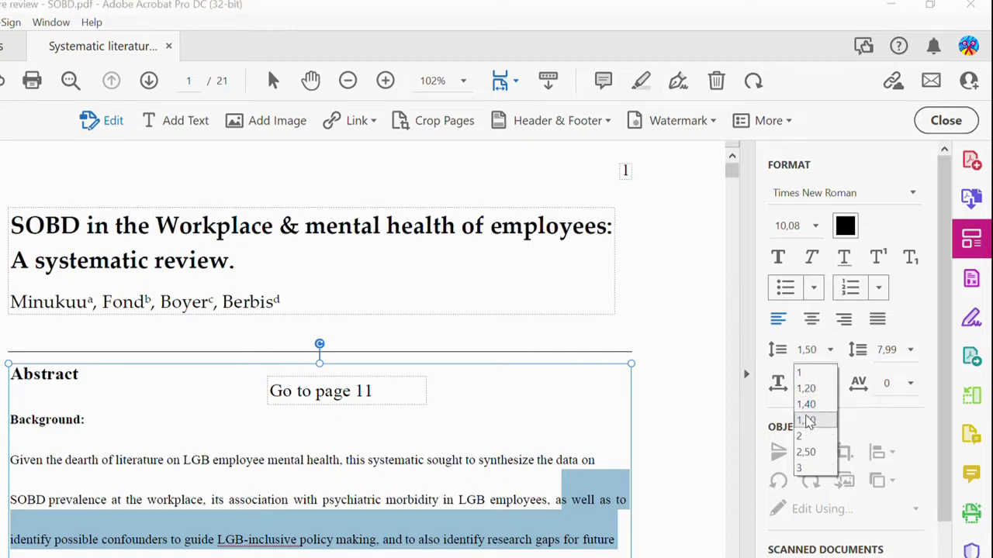
click(807, 421)
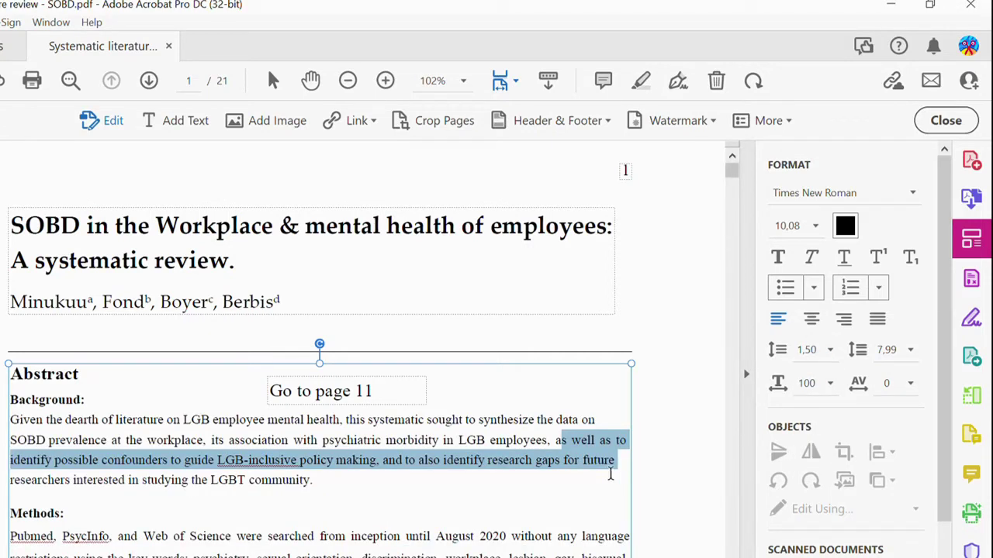
Try a paragraph spacing of 100 on the end of the Background paragraph, and set it to 15 instead
click(496, 479)
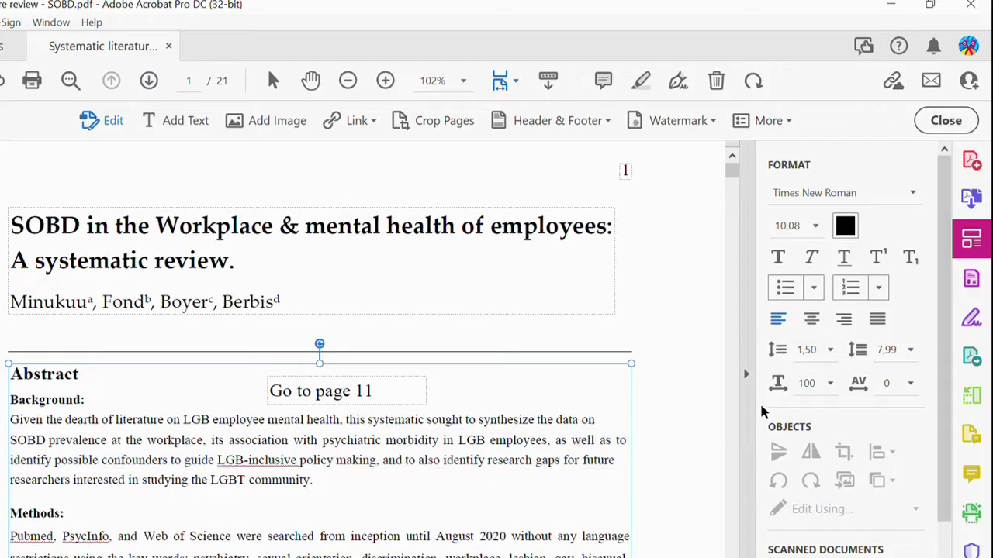
click(909, 351)
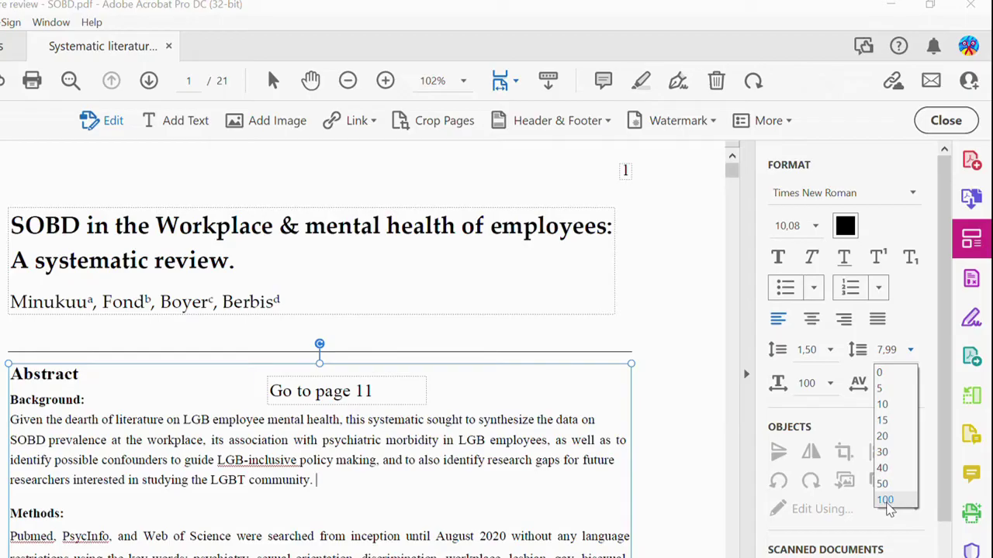
click(885, 500)
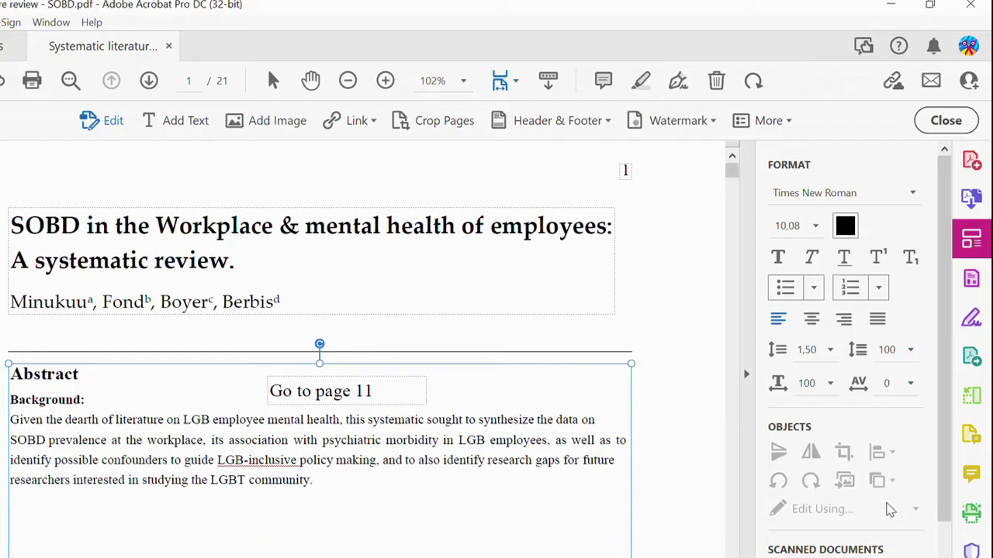
click(910, 350)
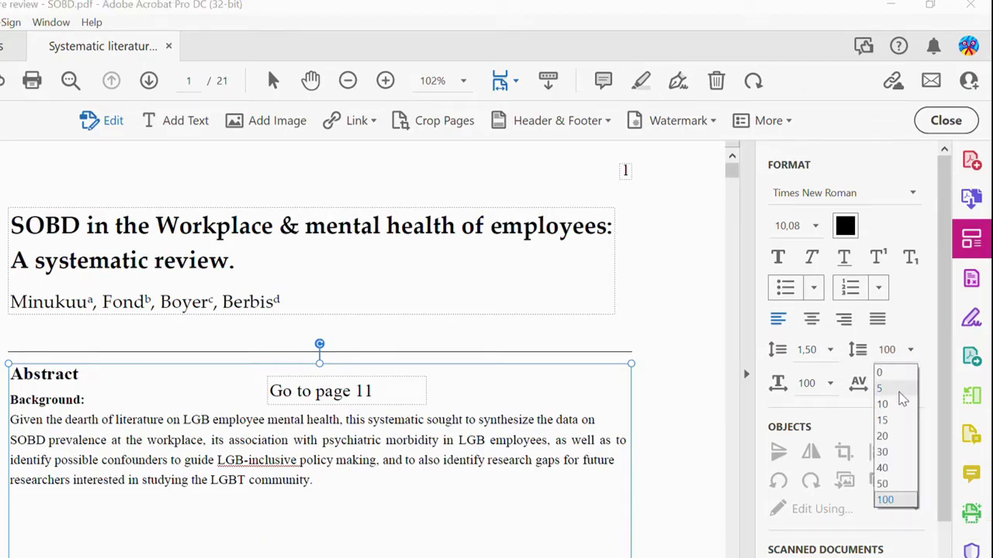
click(885, 421)
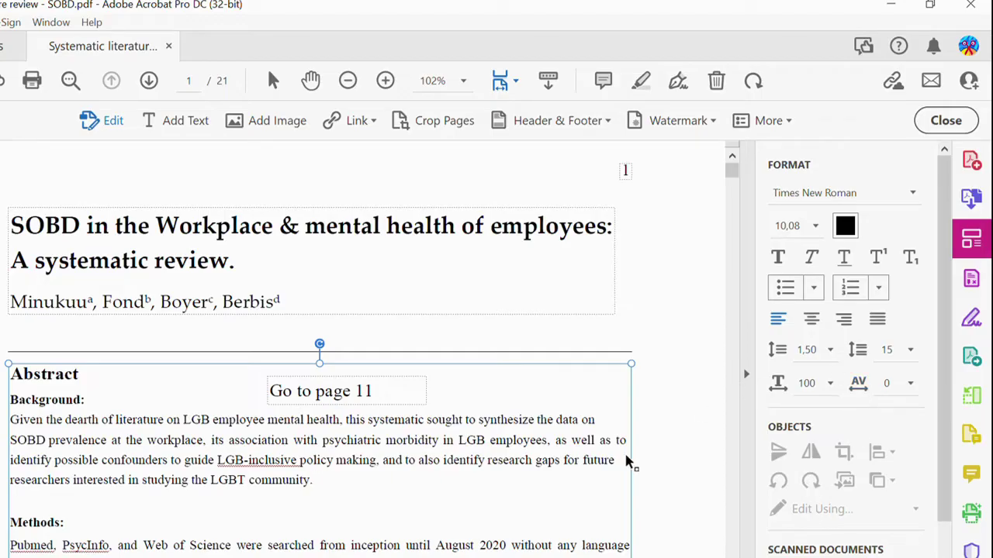
click(441, 519)
click(440, 456)
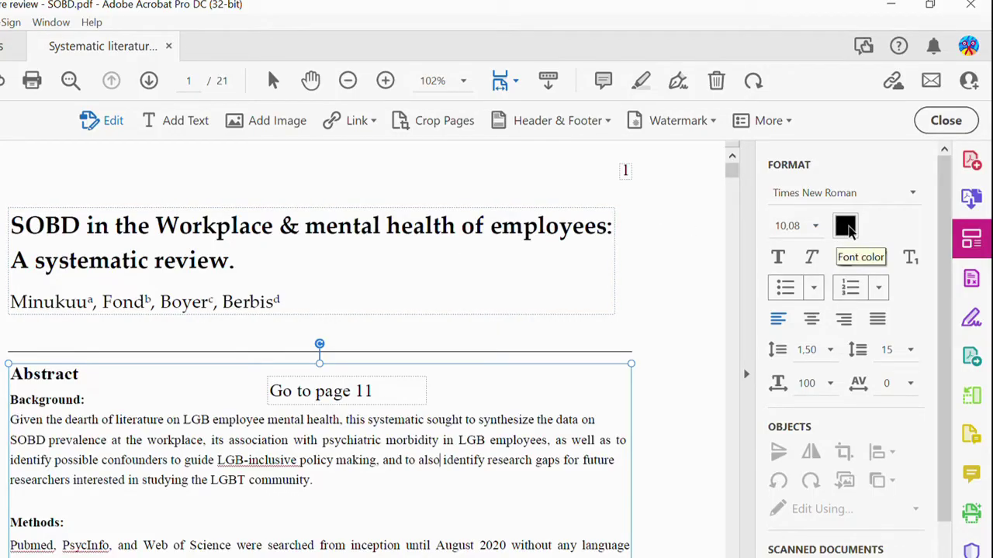
click(846, 227)
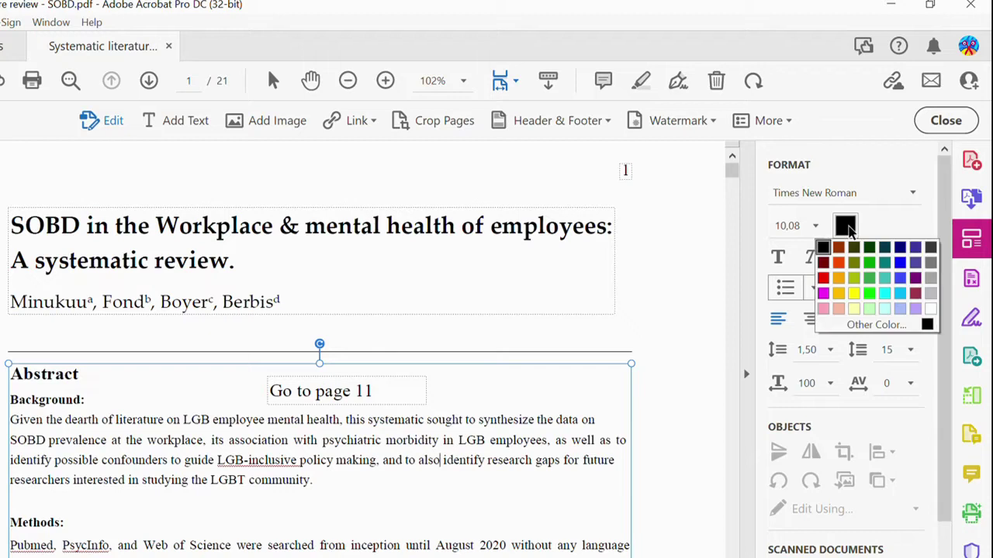
key(Escape)
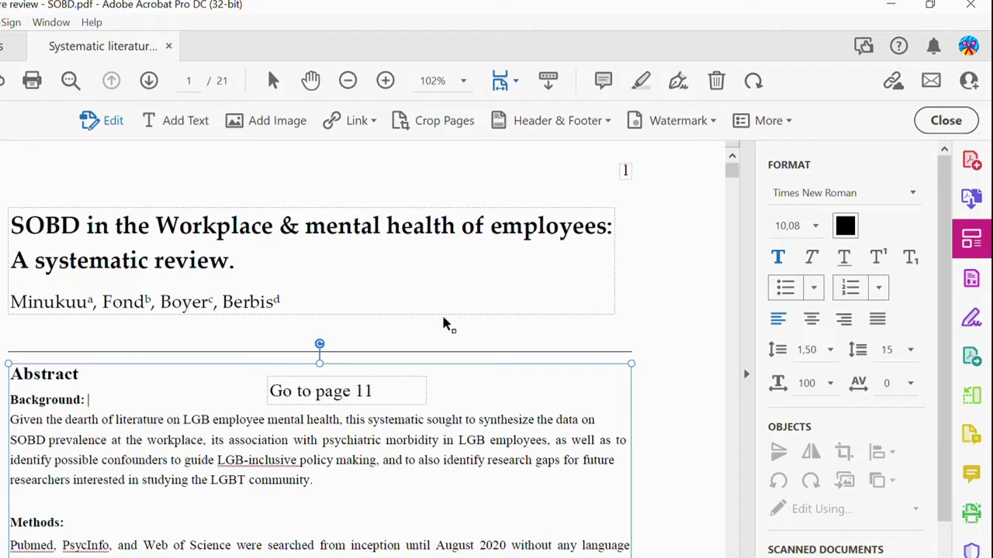
click(512, 420)
click(846, 227)
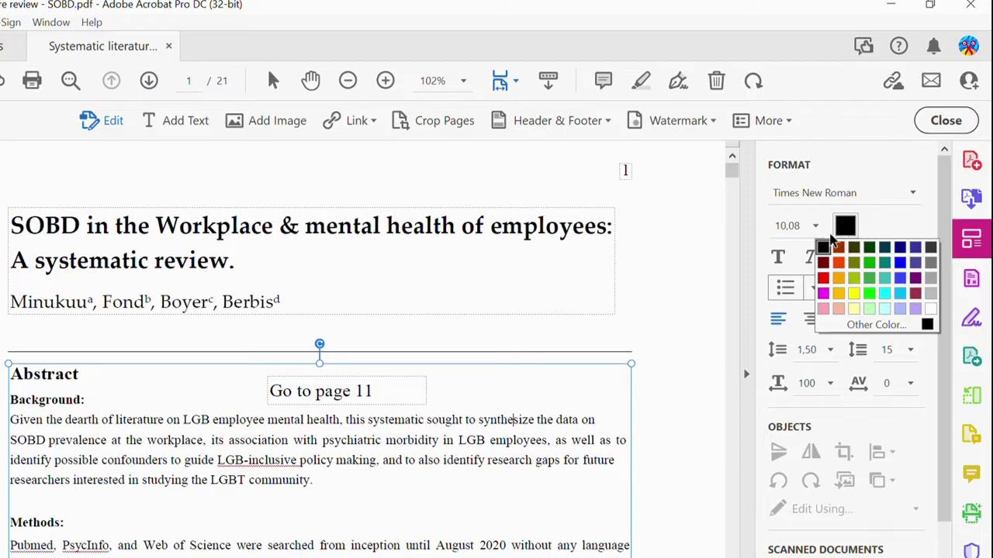
click(823, 247)
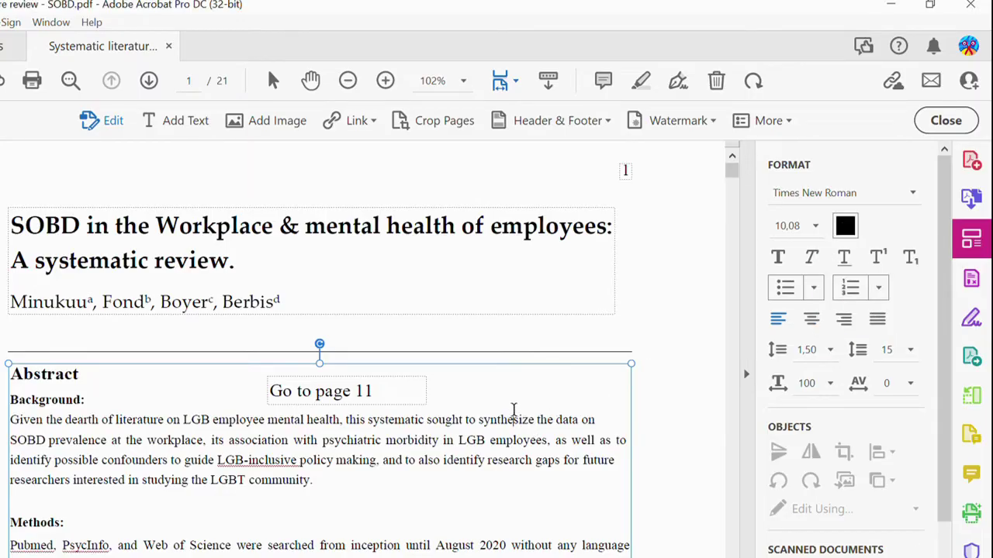
click(323, 394)
triple_click(268, 391)
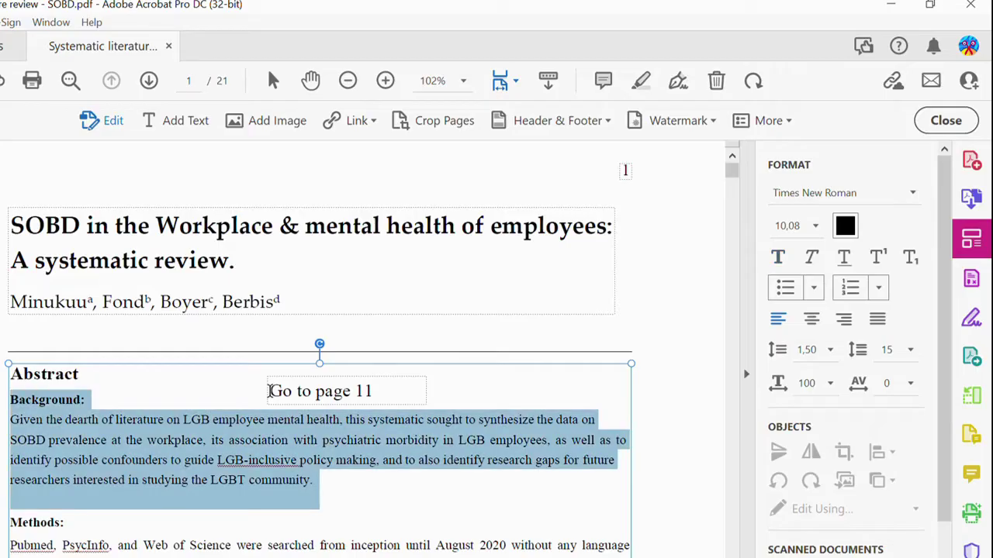
click(392, 457)
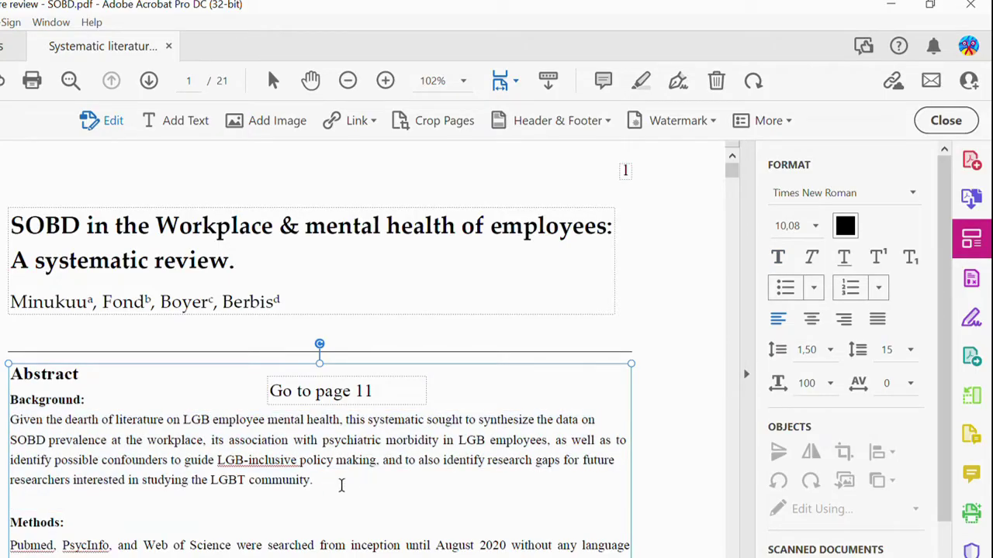
Try an orange-red font colour on the Background paragraph text from "dearth" through "LGBT community"
drag(287, 484, 98, 422)
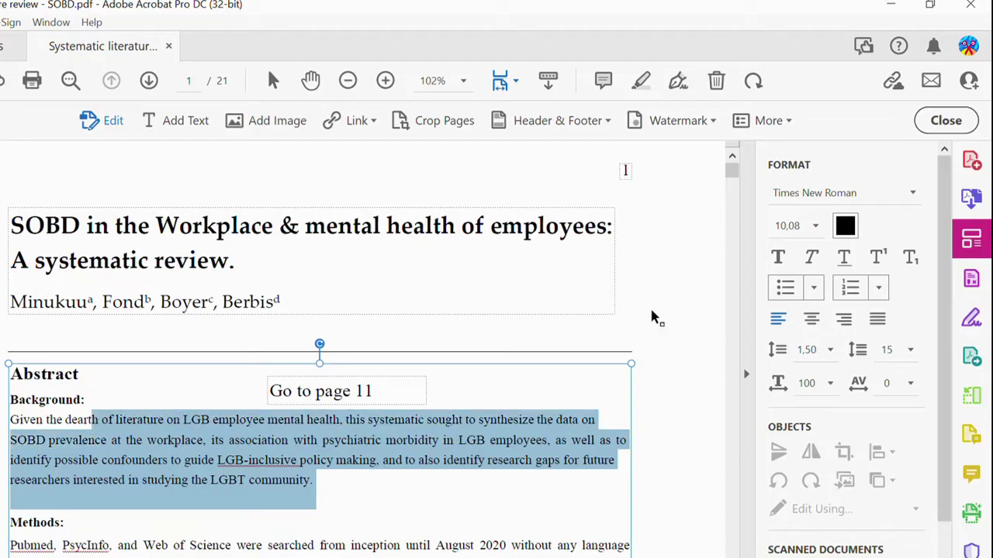
click(844, 227)
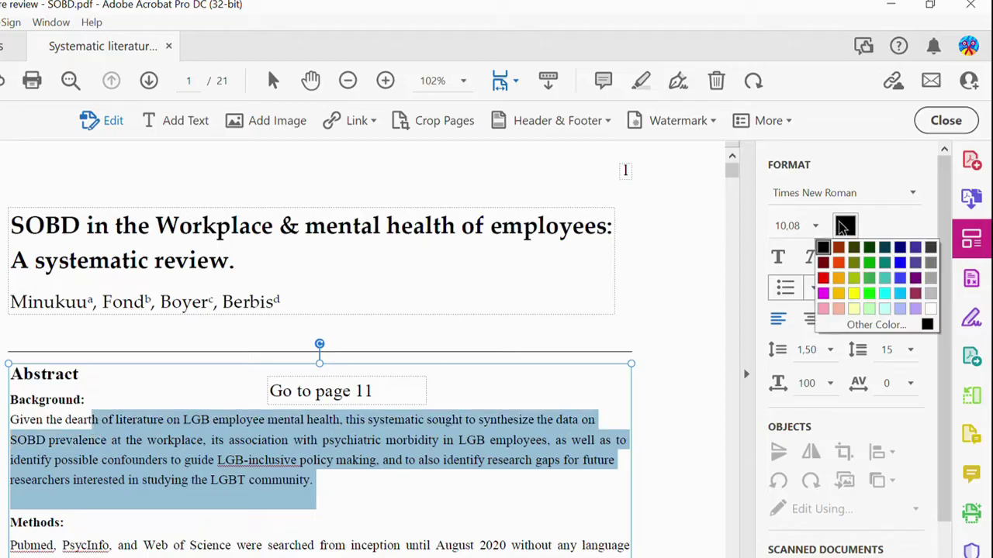
click(839, 264)
click(530, 467)
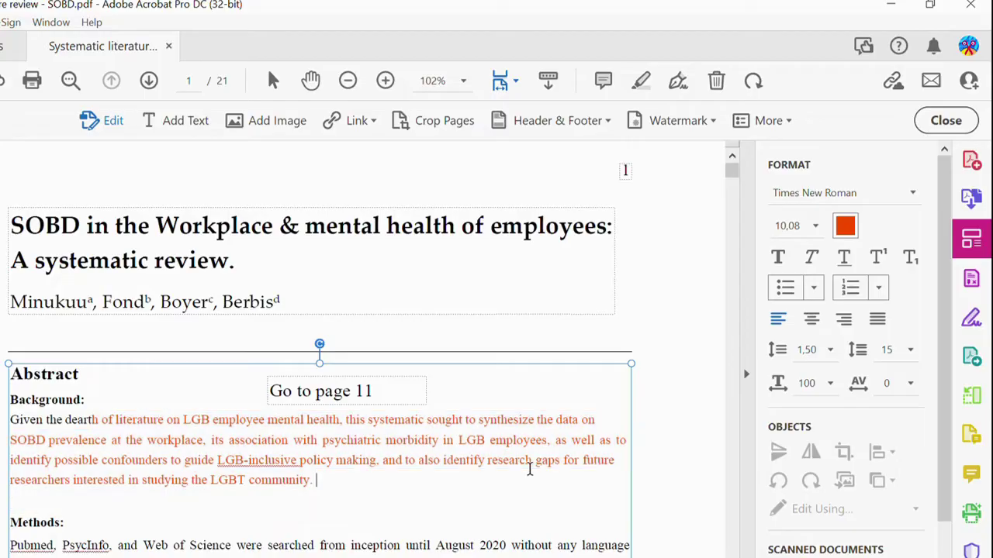
click(401, 388)
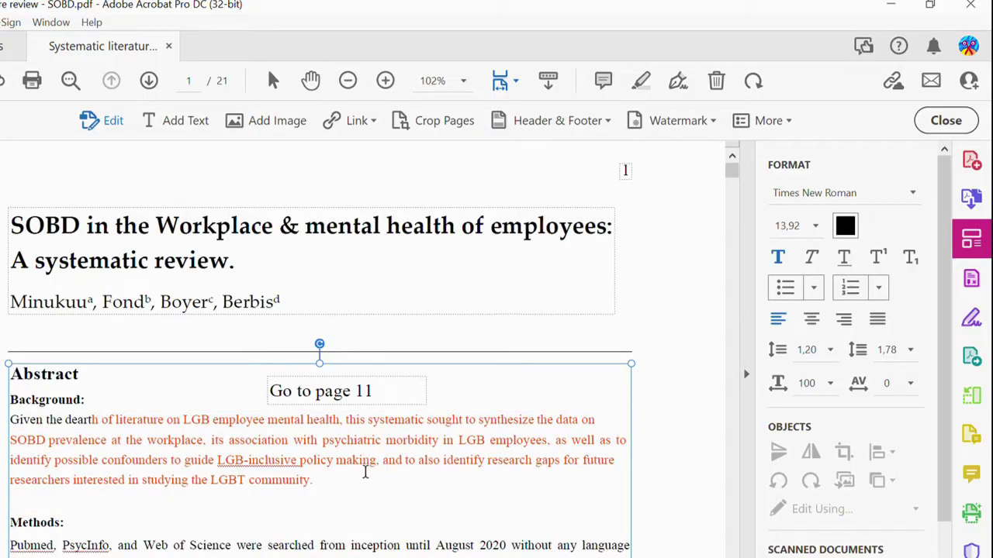
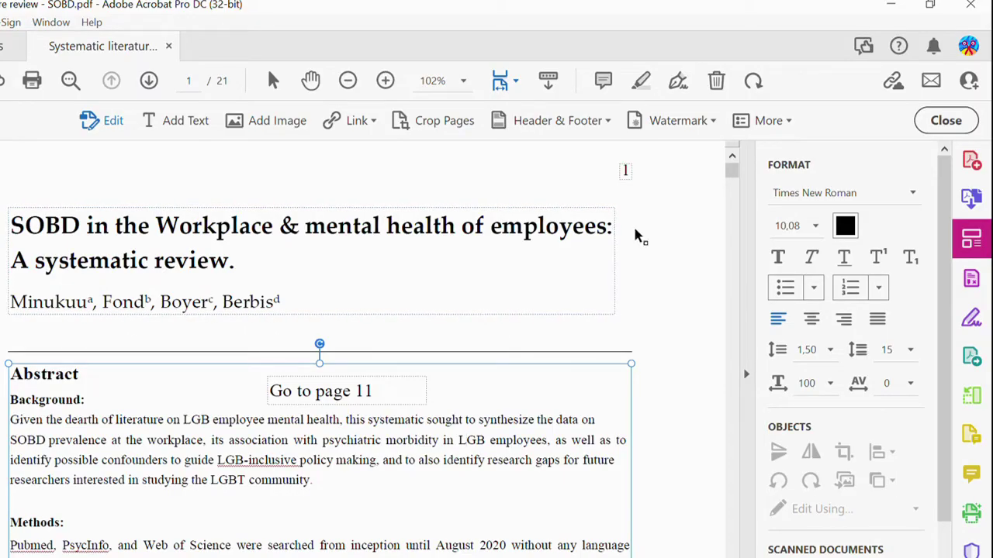
Delete the page number above the title on page 1
click(626, 172)
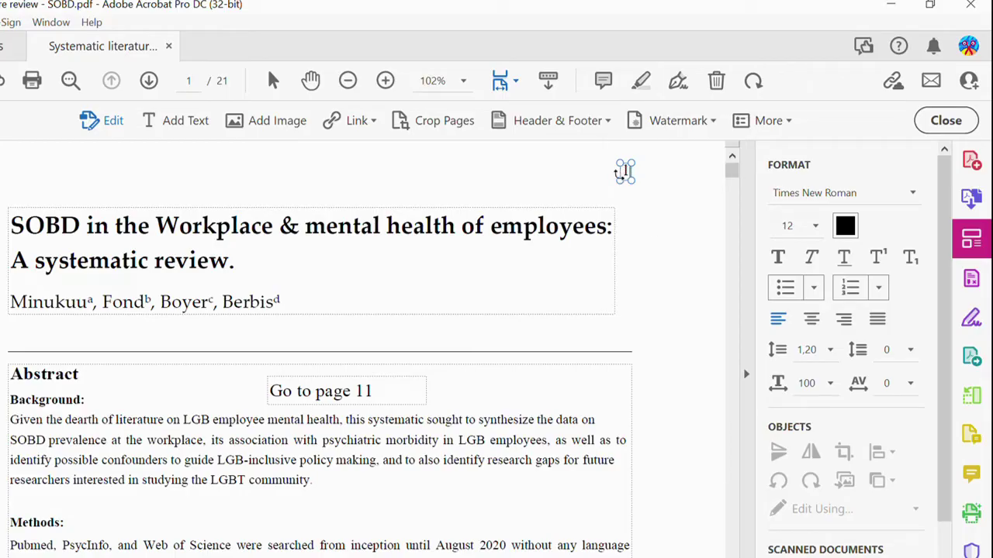
click(659, 247)
click(625, 171)
right_click(626, 180)
click(620, 174)
Open the Rotate Pages options and leave them without rotating any pages
click(754, 82)
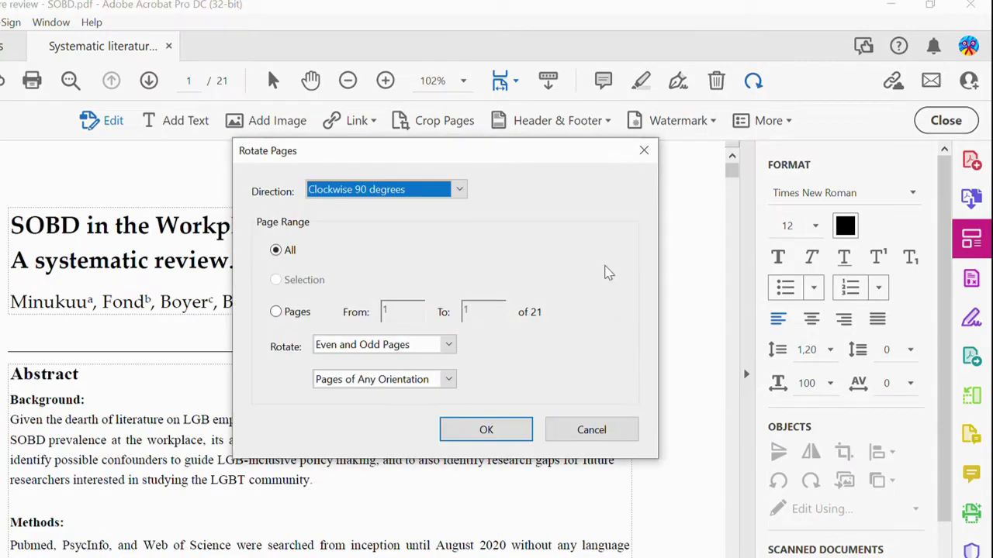
click(645, 152)
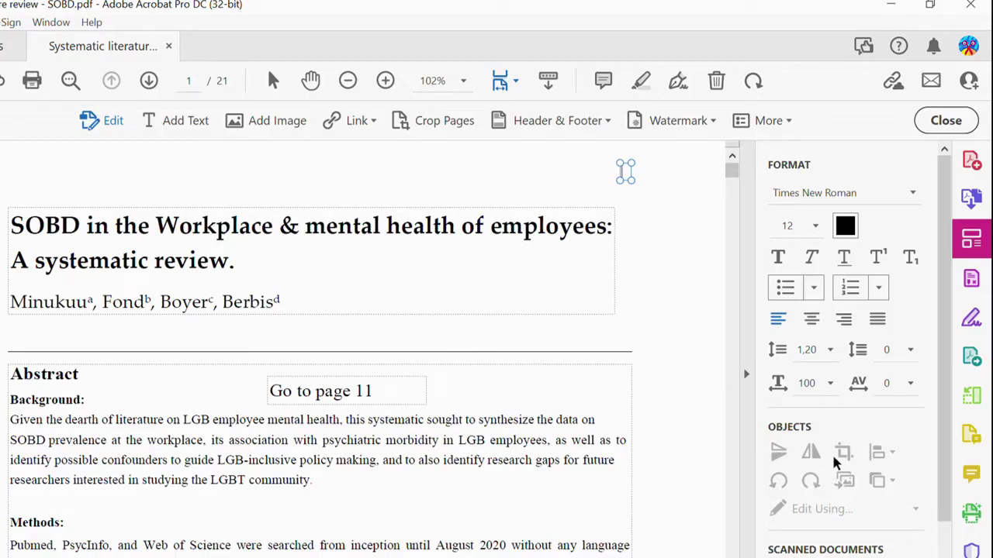
click(674, 231)
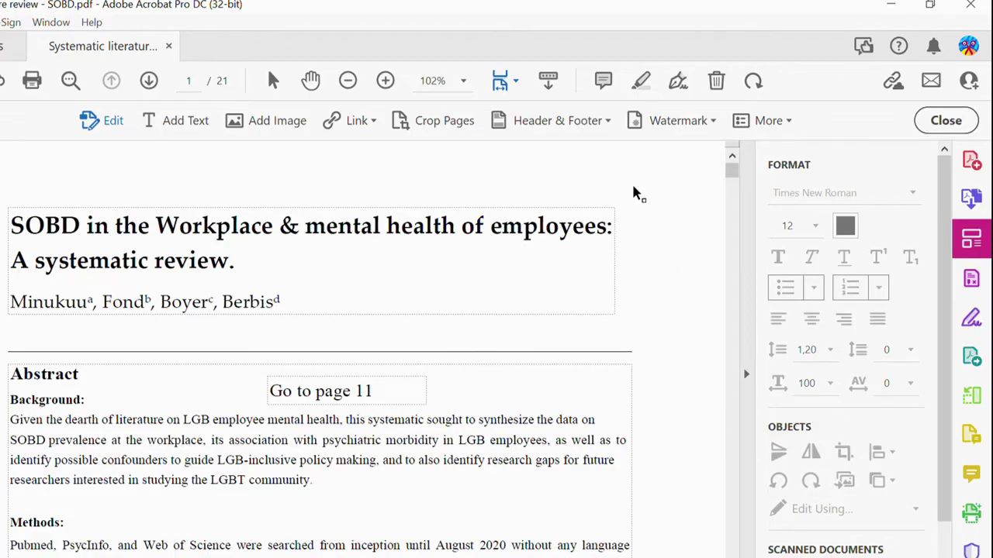
Delete the page number above the Introduction heading on page 2
scroll(654, 272, down, 10)
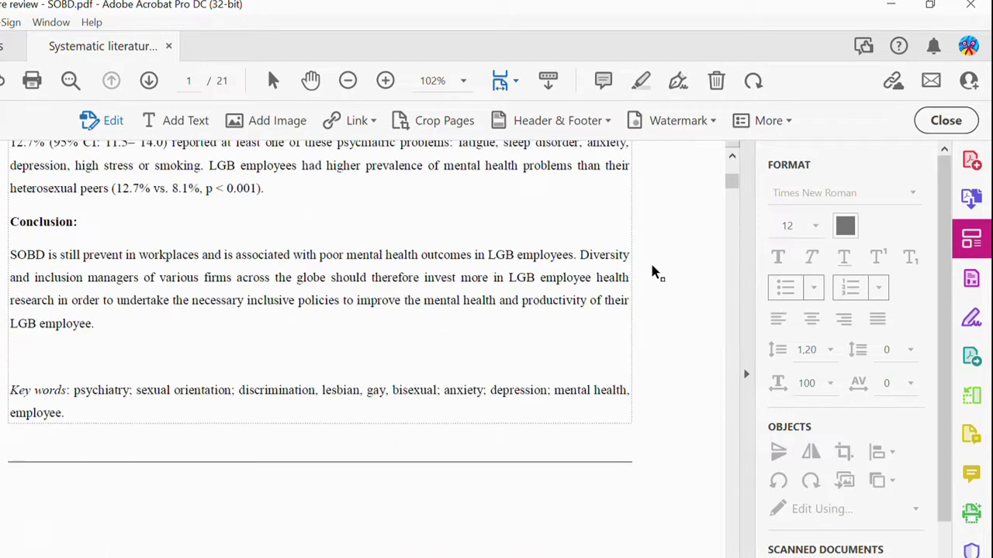
scroll(625, 443, down, 3)
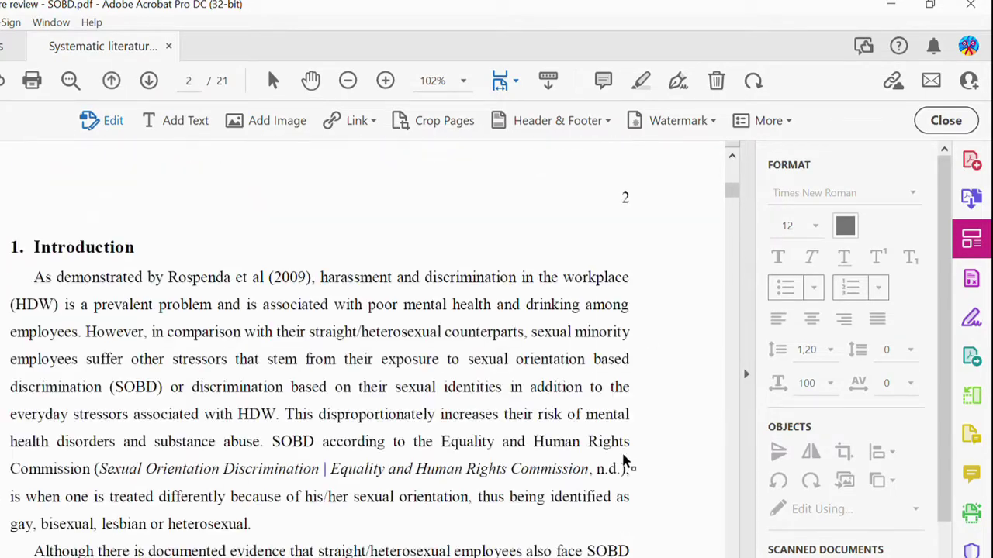
click(625, 199)
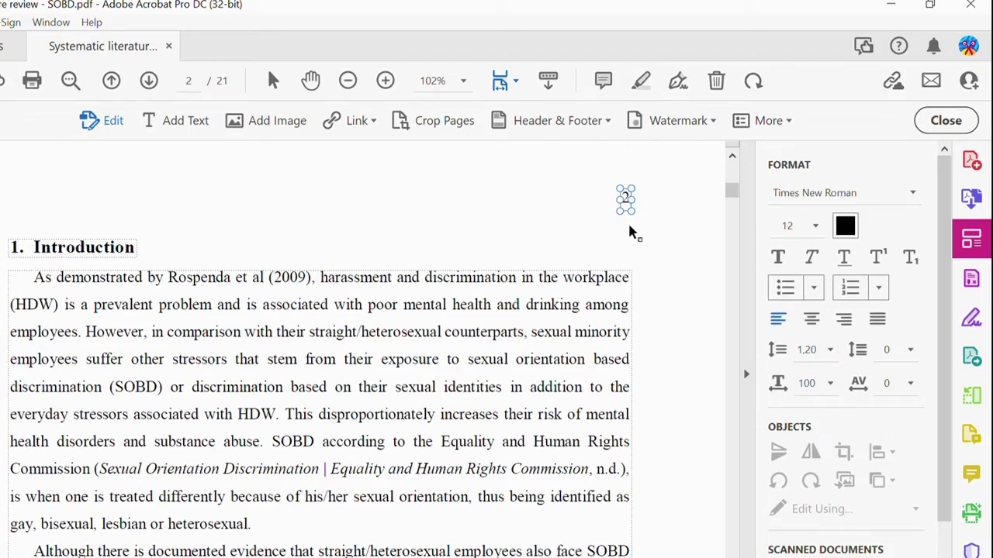
key(BackSpace)
click(661, 271)
scroll(663, 271, down, 10)
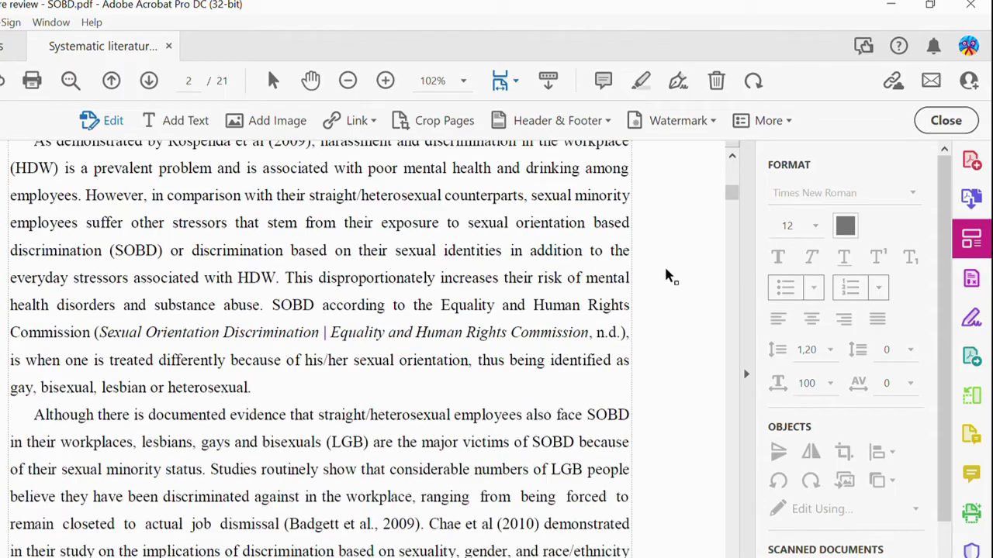
scroll(669, 275, up, 10)
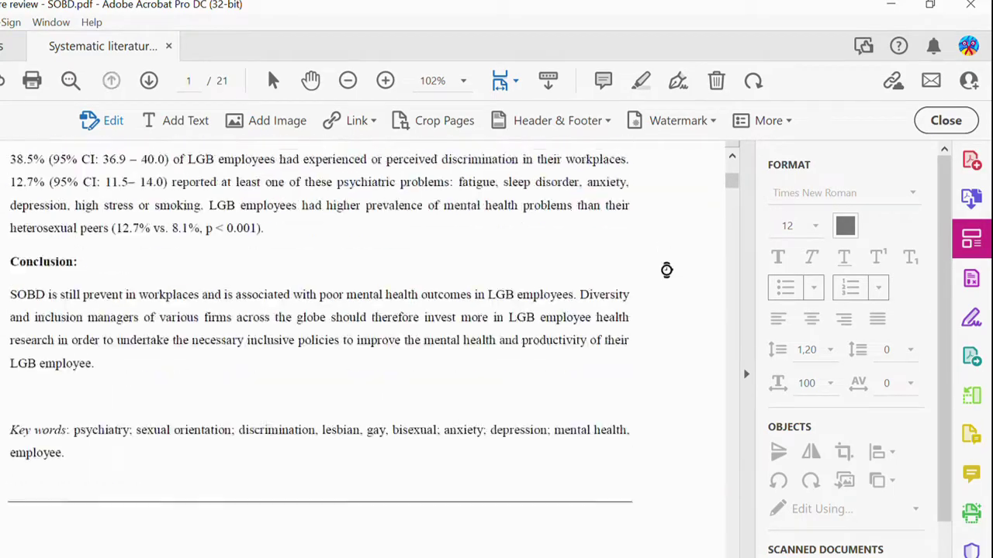
scroll(667, 275, up, 7)
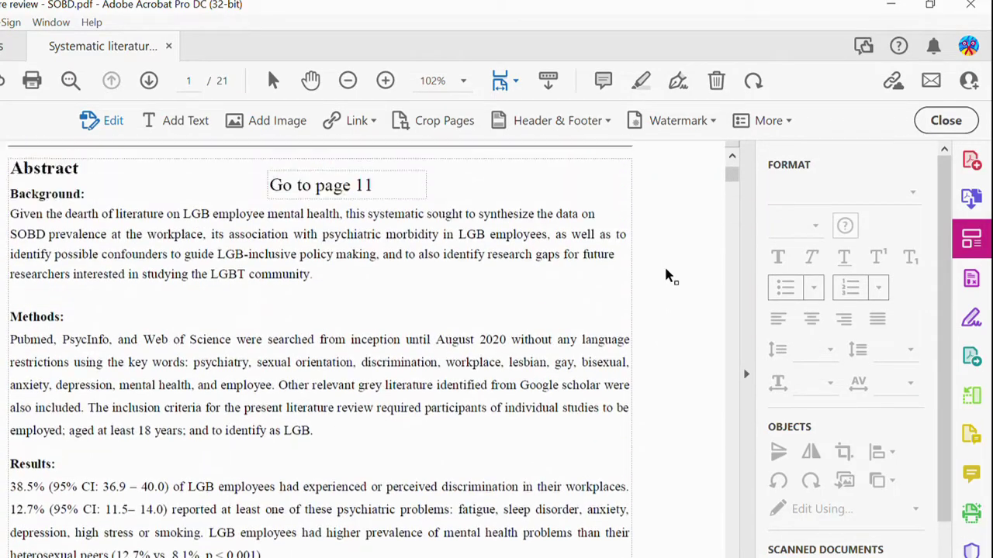
click(331, 491)
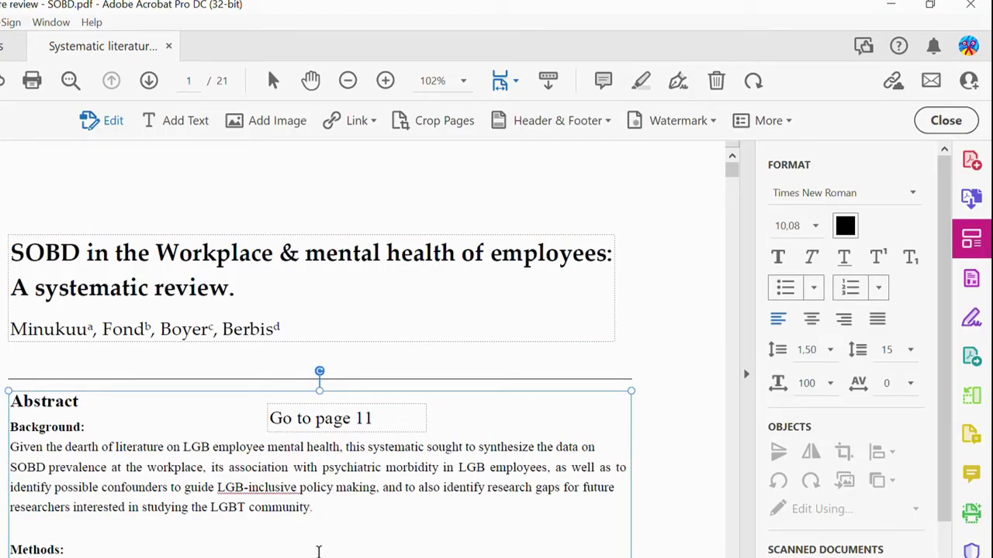
text(nnn)
key(BackSpace)
key(BackSpace)
click(385, 551)
click(687, 436)
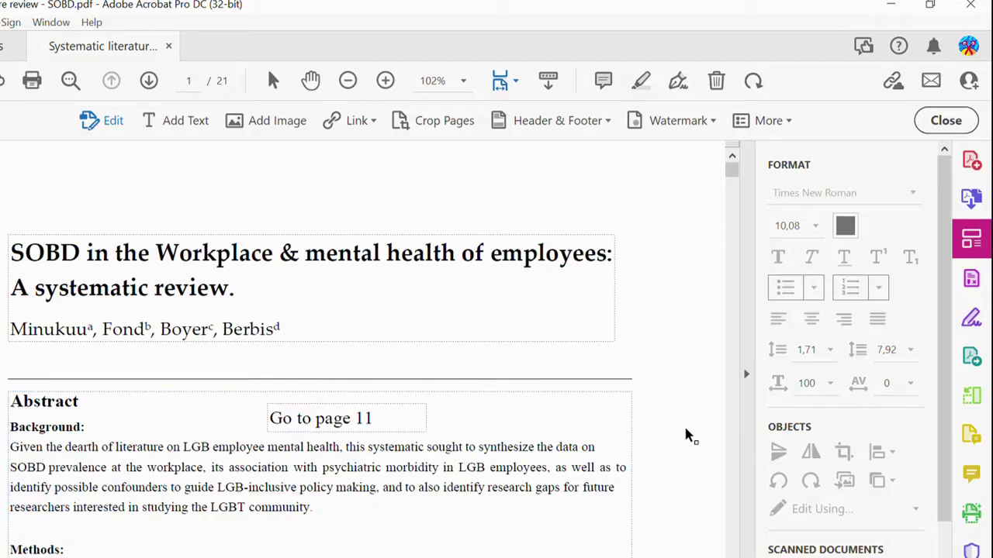
Start adding a new header and footer, and insert the date in m/d format as the left header text
scroll(686, 436, down, 5)
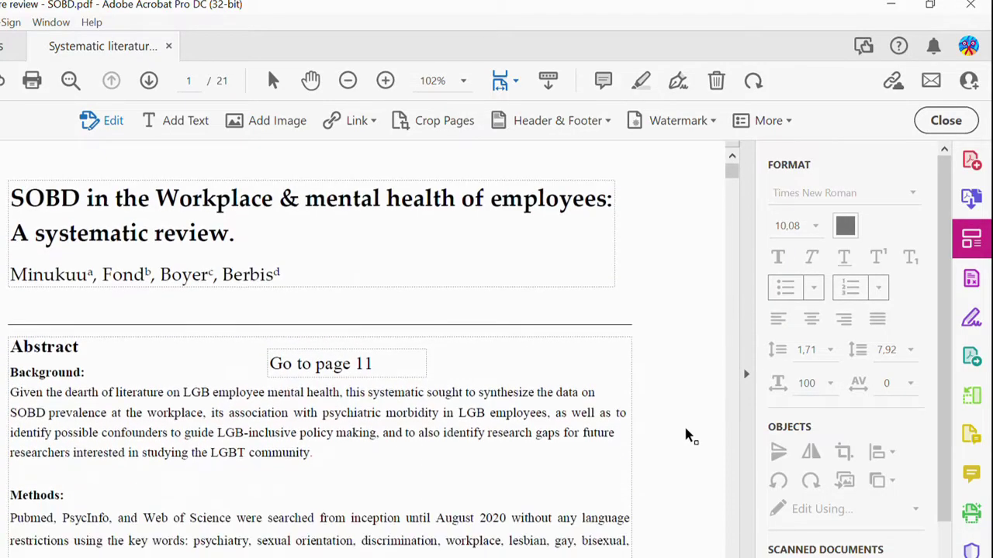
scroll(686, 436, down, 4)
scroll(686, 436, up, 9)
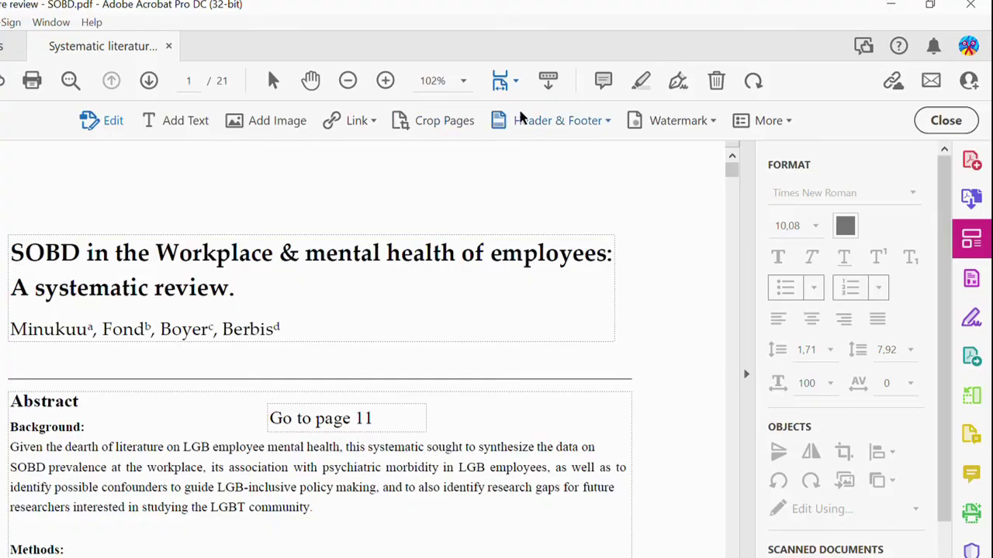
click(606, 126)
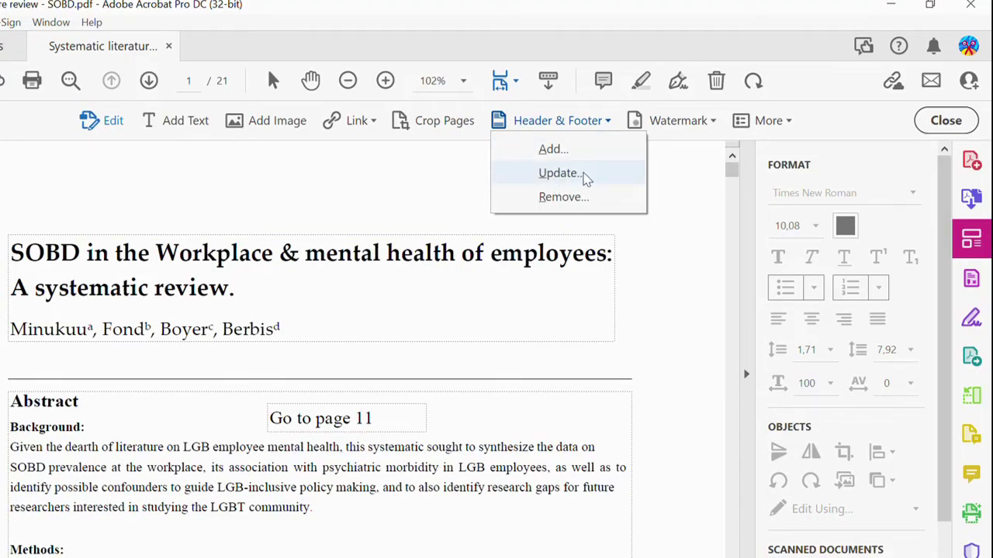
click(566, 155)
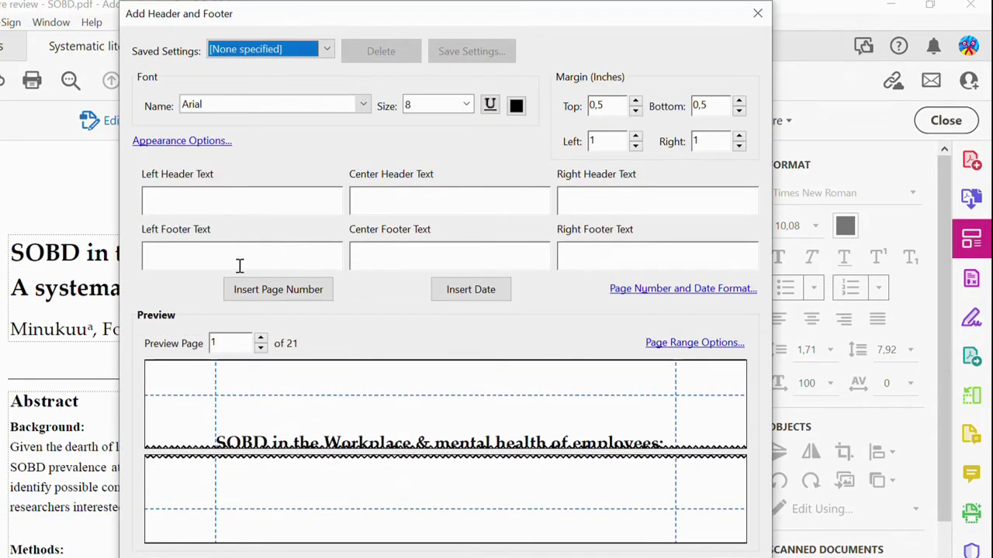
click(259, 206)
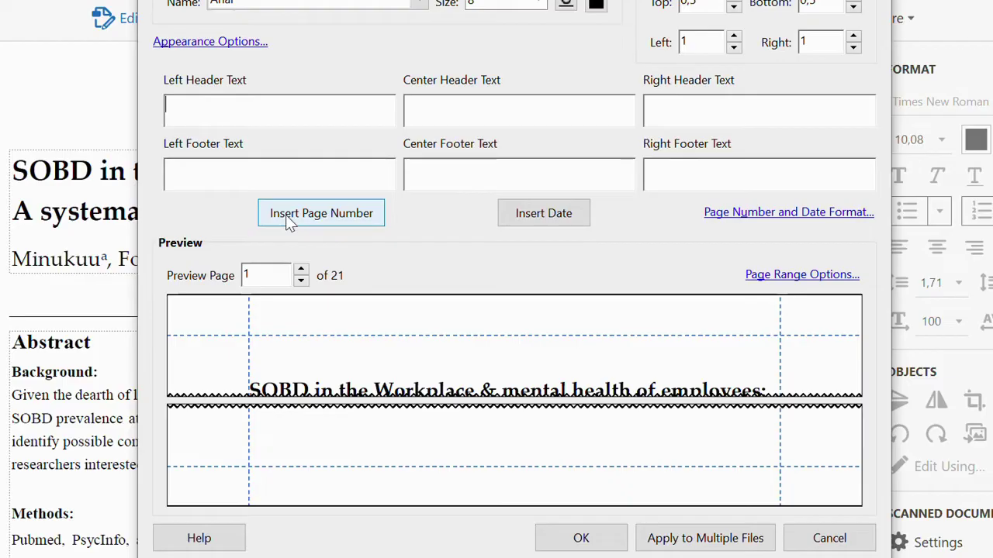
click(543, 214)
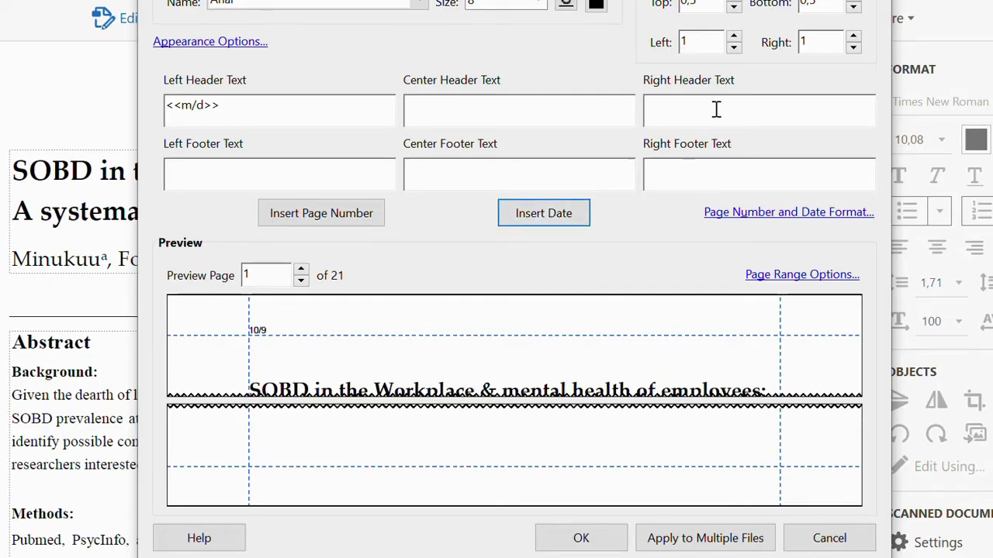
Insert the page number as the center header text and apply the new header to the document's pages
click(568, 111)
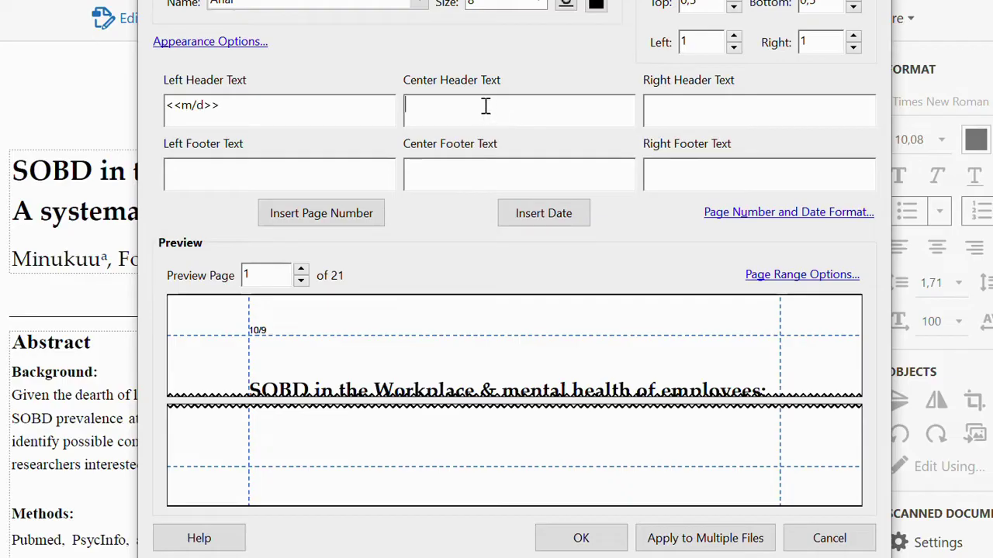
click(334, 224)
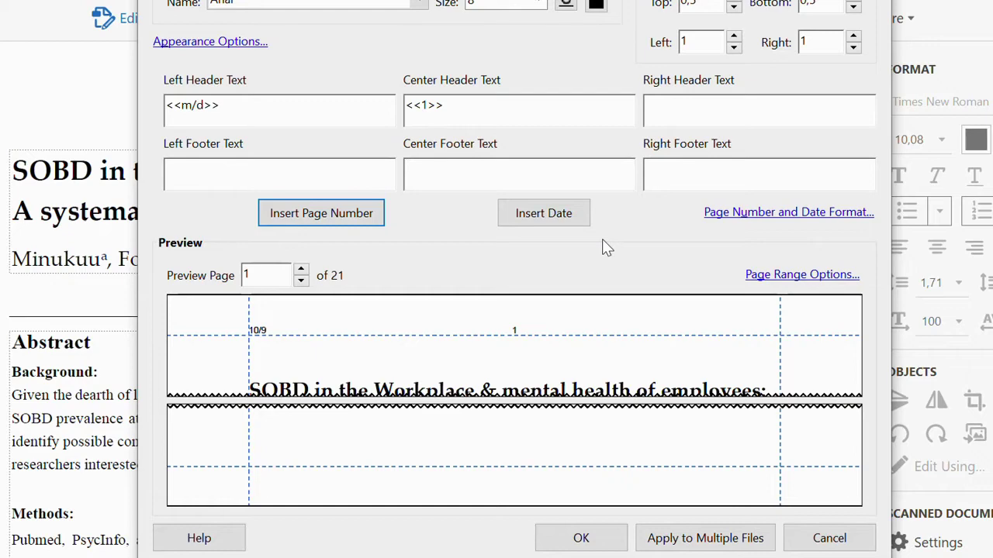
click(584, 540)
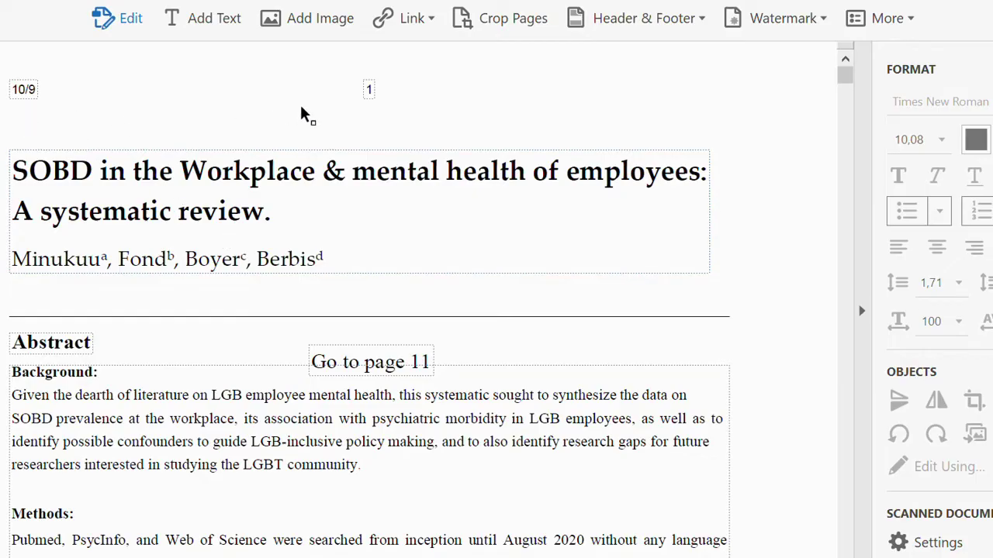
scroll(436, 232, down, 4)
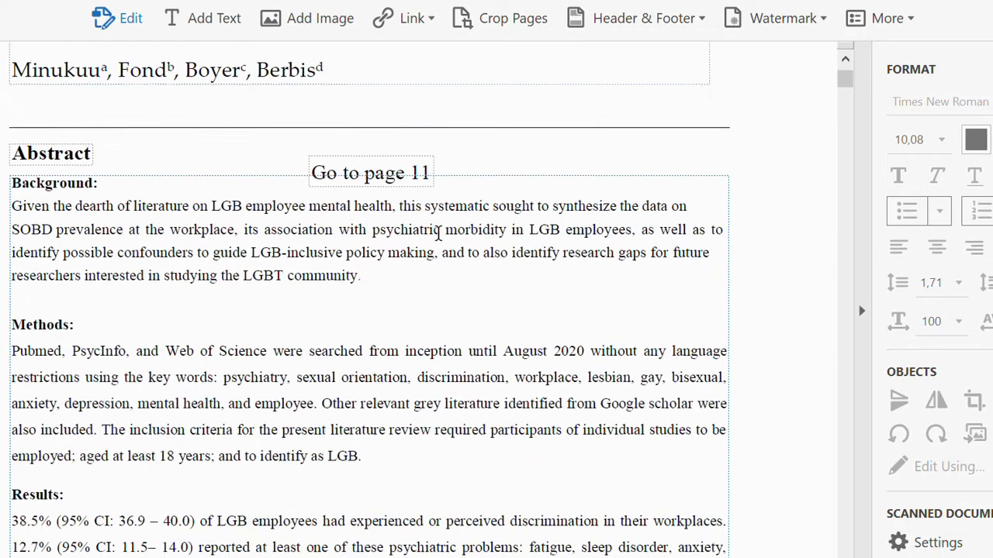
scroll(438, 233, down, 10)
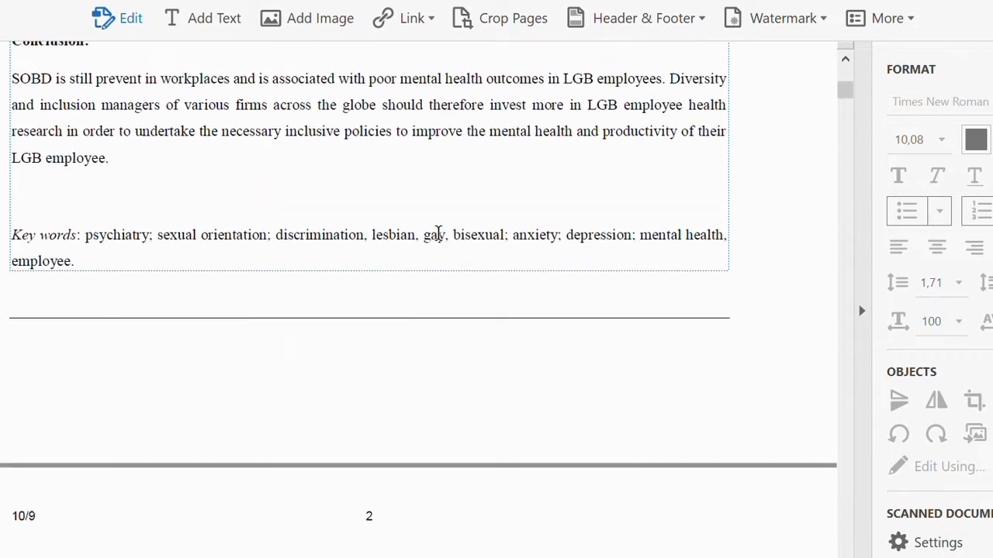
scroll(438, 233, up, 14)
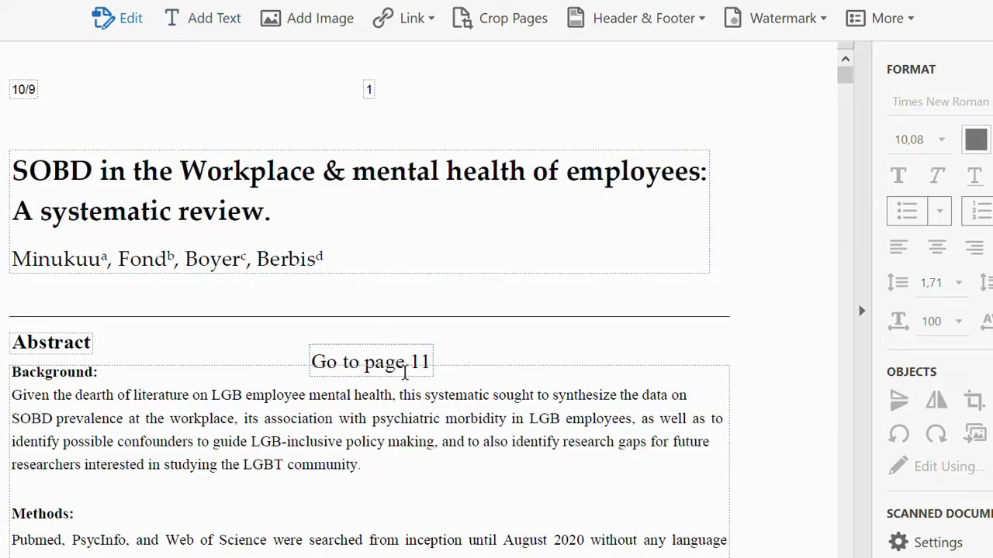
Move the "Go to page 11" text box up beside the Abstract heading and set its font size to 12
click(378, 346)
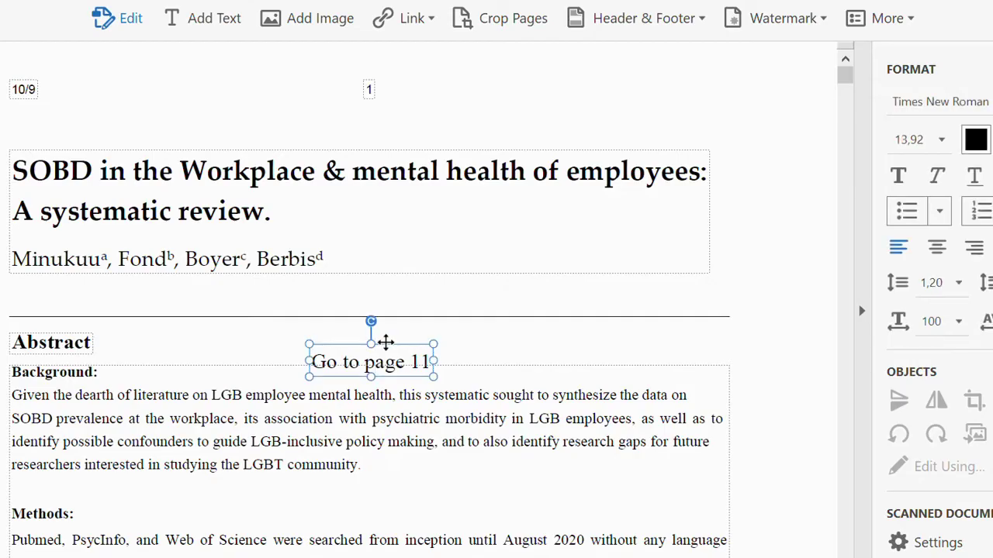
drag(387, 339, 387, 327)
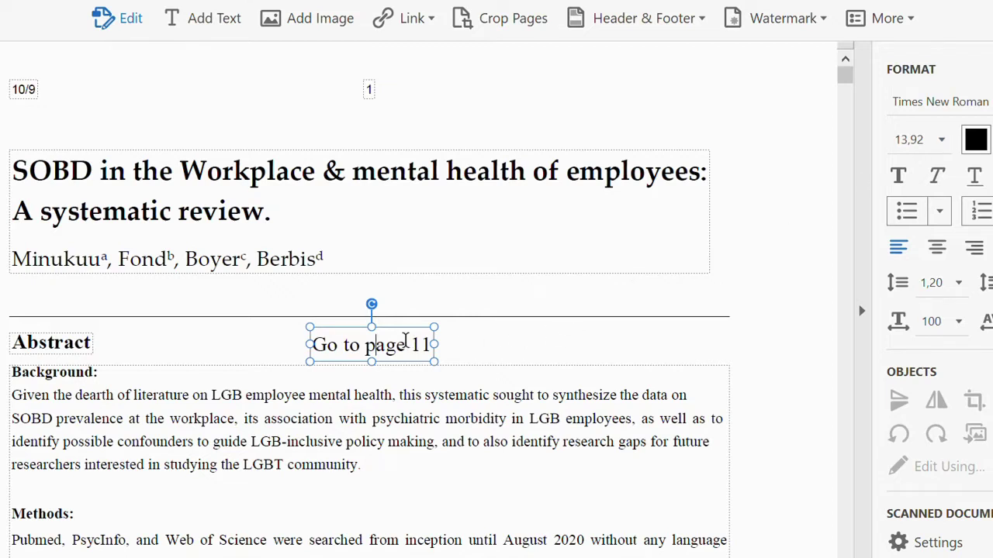
key(ctrl+a)
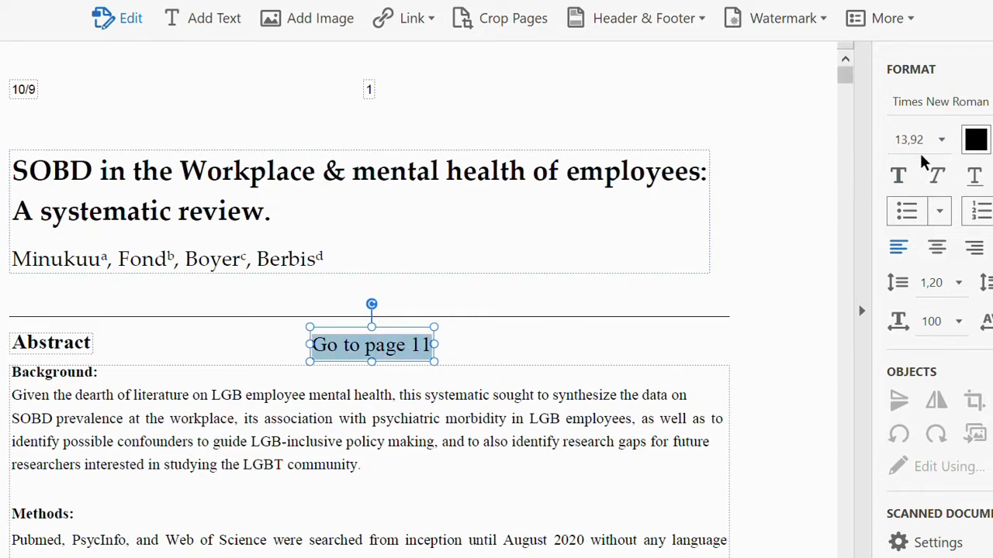
click(940, 141)
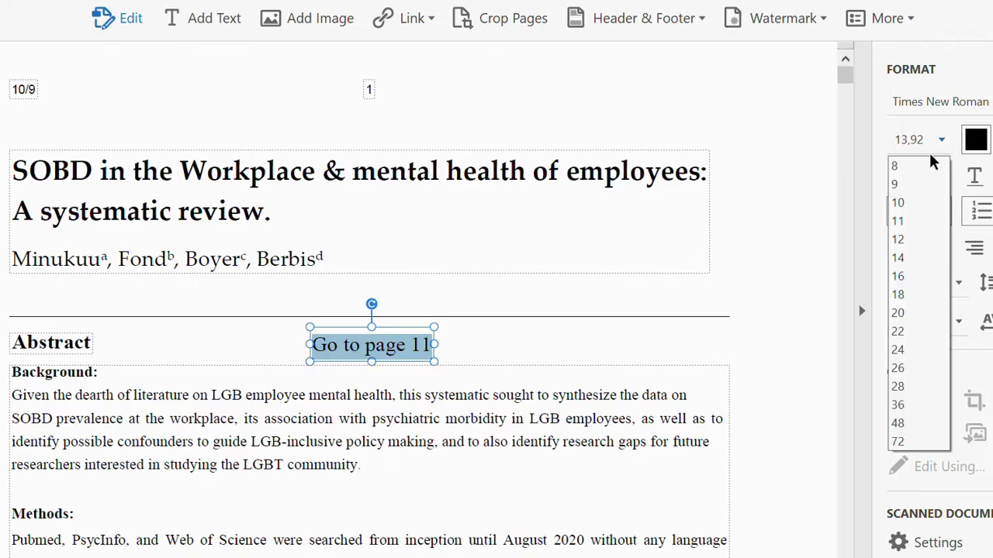
click(900, 239)
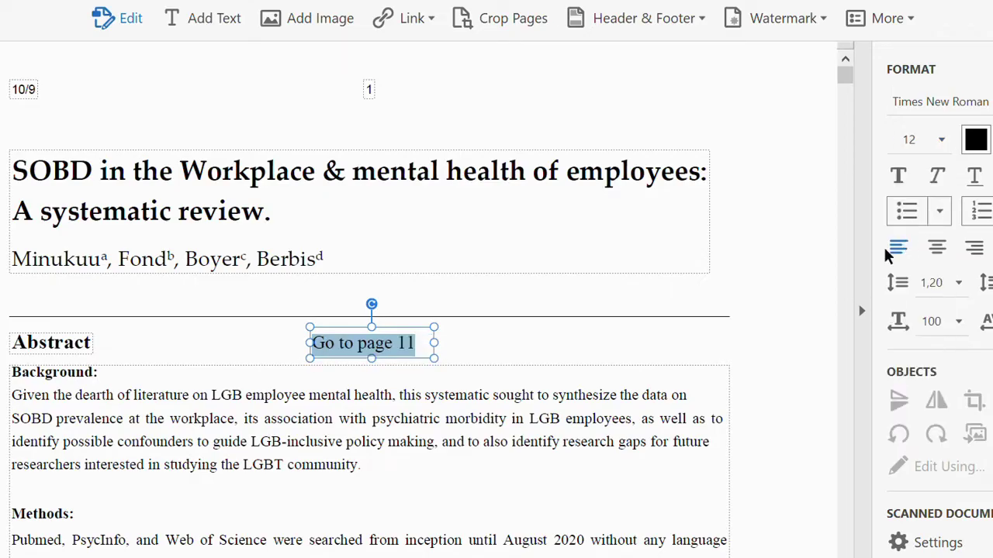
click(734, 334)
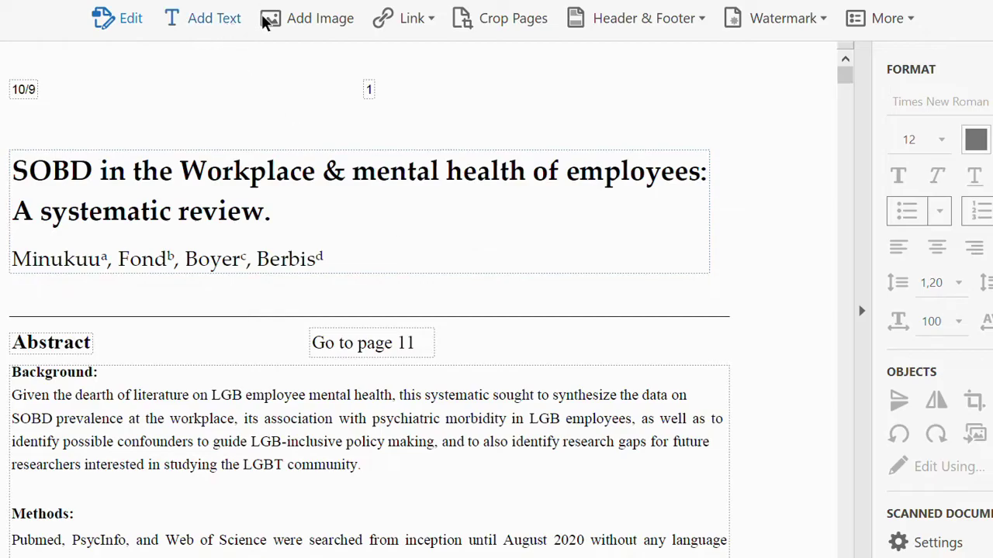
click(326, 20)
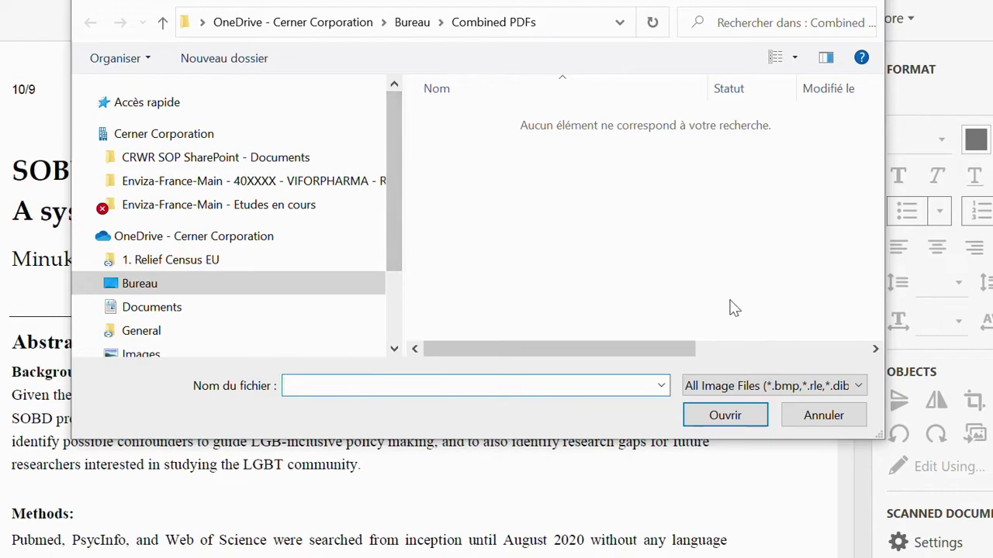
click(822, 417)
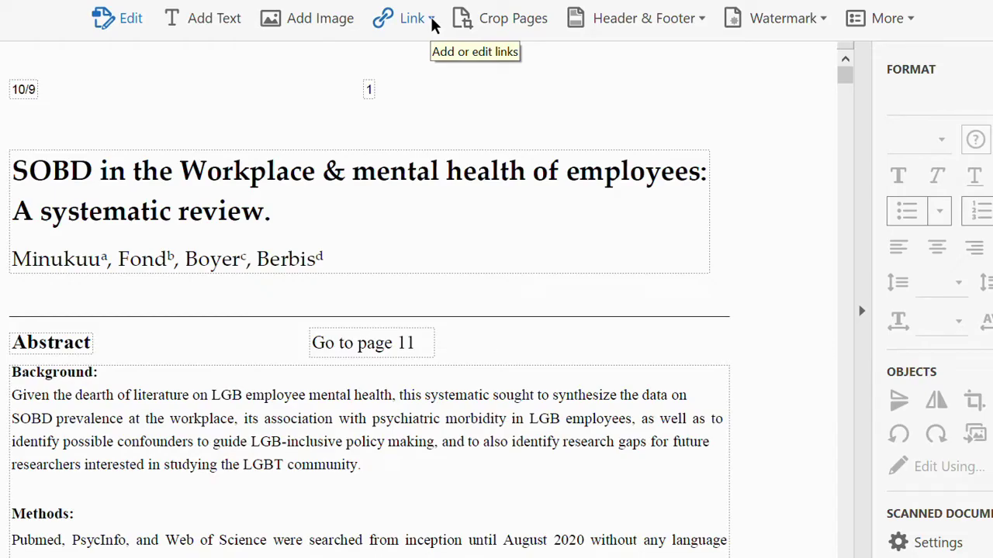
click(350, 21)
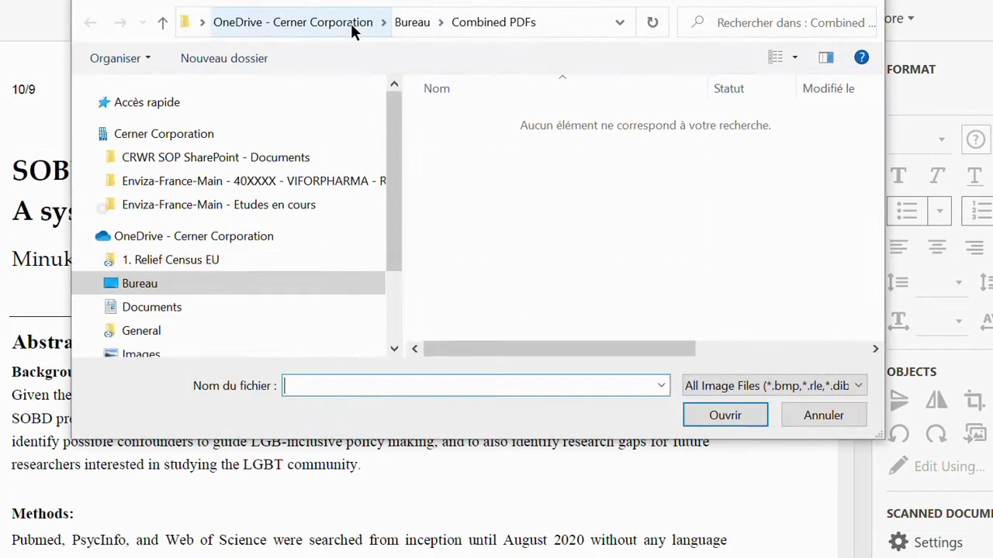
click(823, 415)
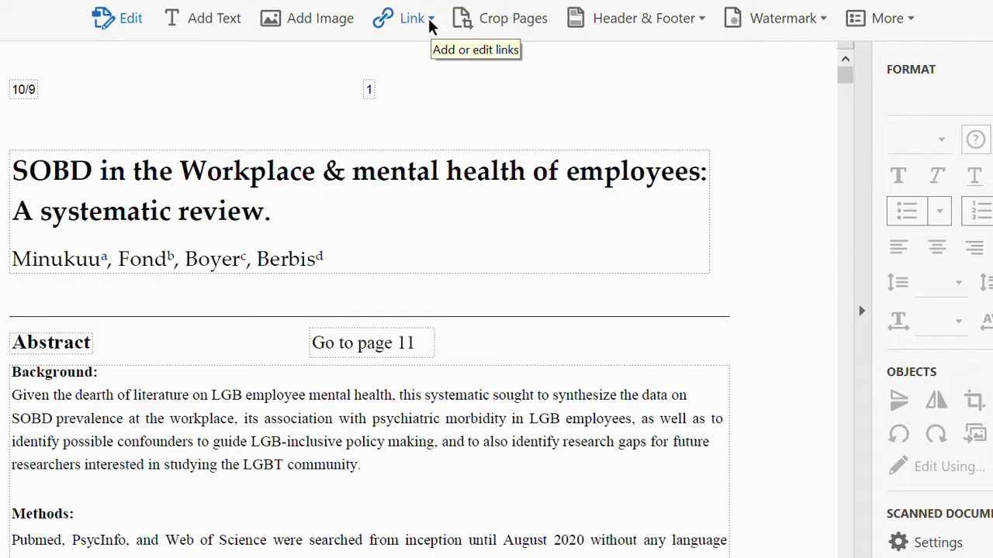
Start a web or document link and draw its rectangle around the "Go to page 11" text
click(432, 22)
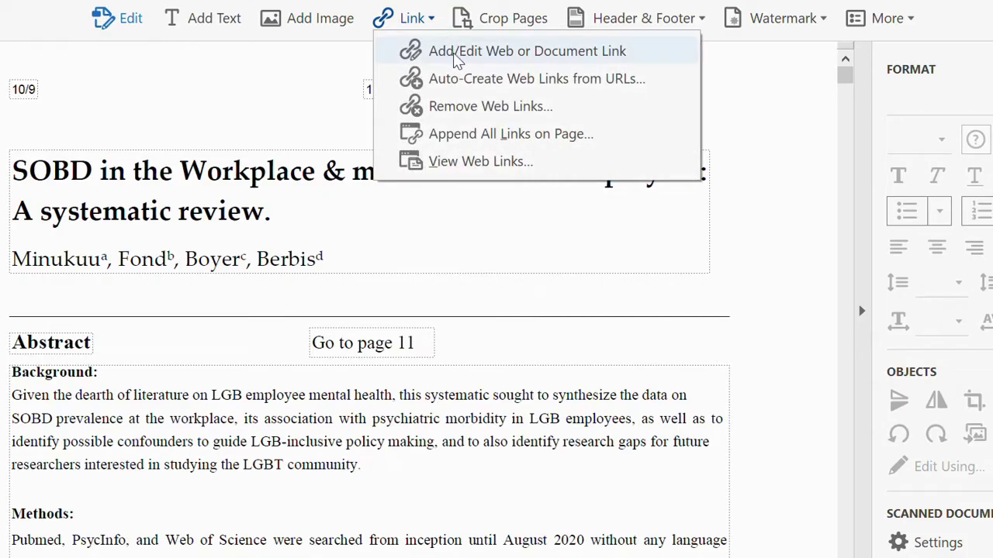
click(509, 56)
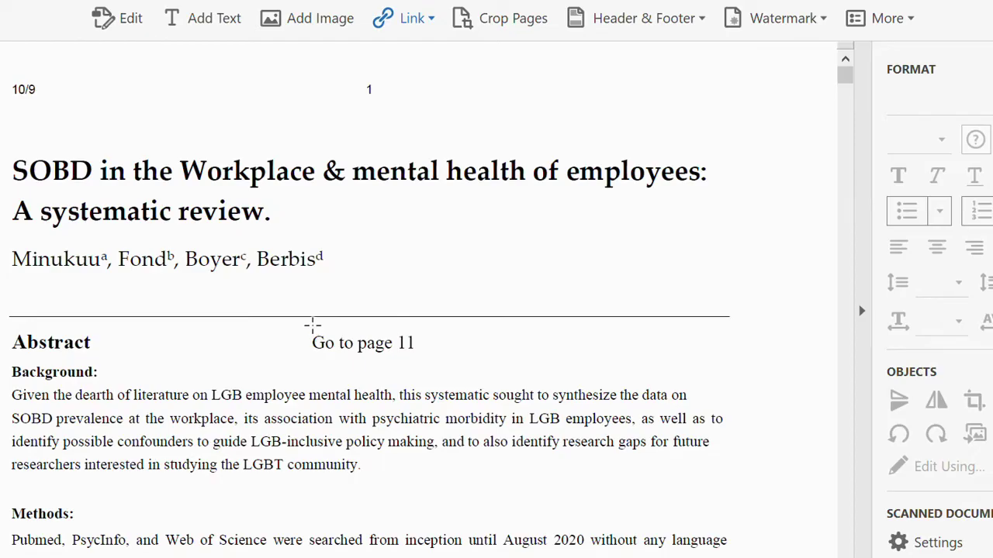
click(431, 18)
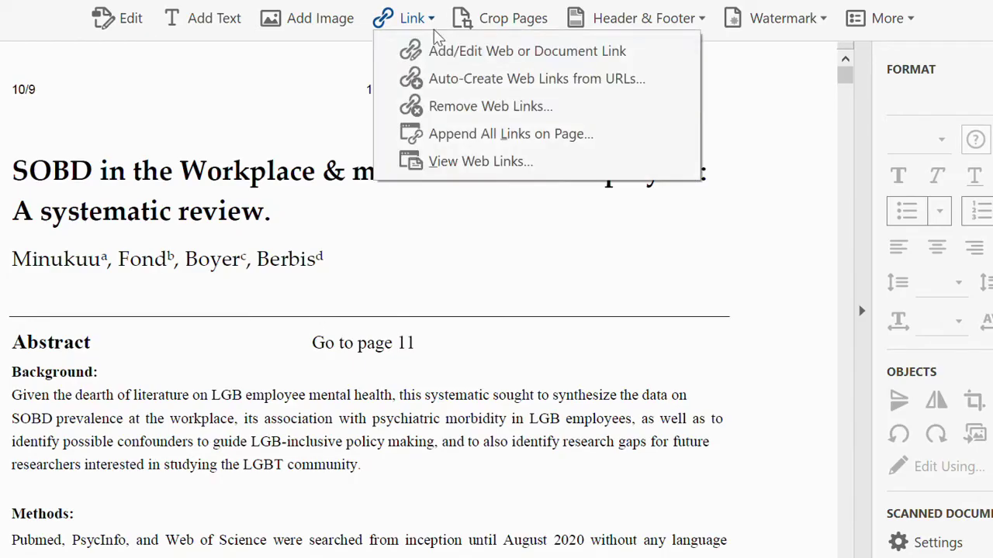
click(471, 51)
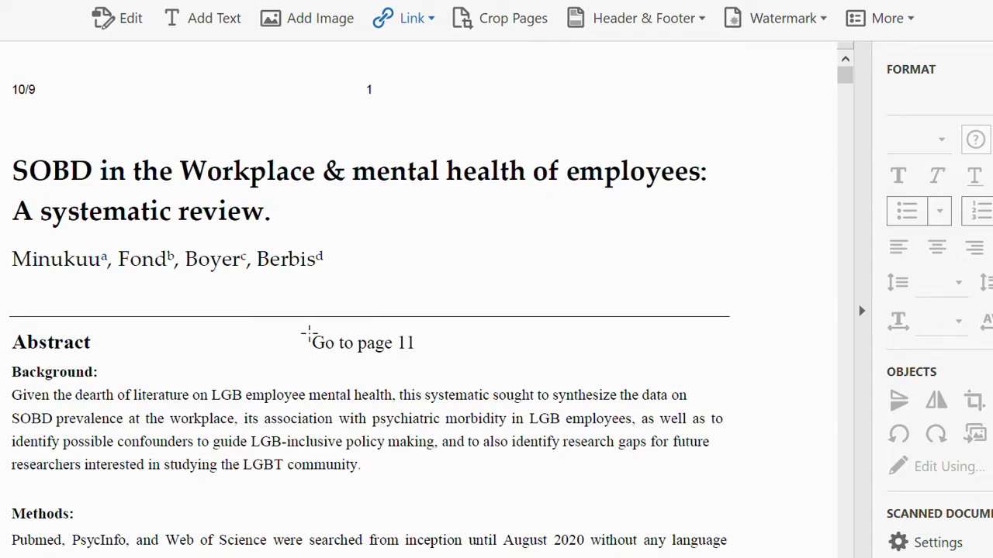
drag(309, 335, 422, 351)
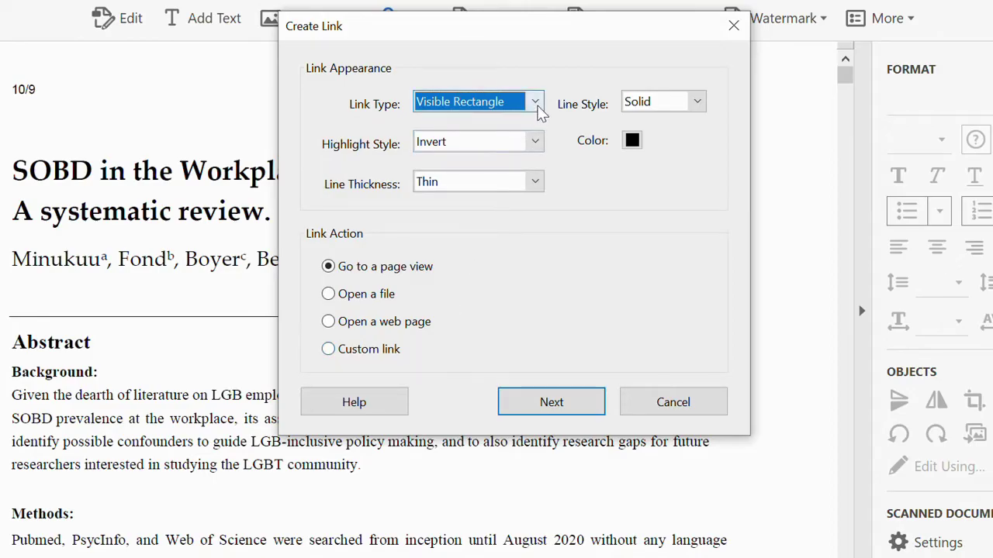
Configure the link as an Invisible Rectangle with highlight style None and the action Go to a page view
click(537, 104)
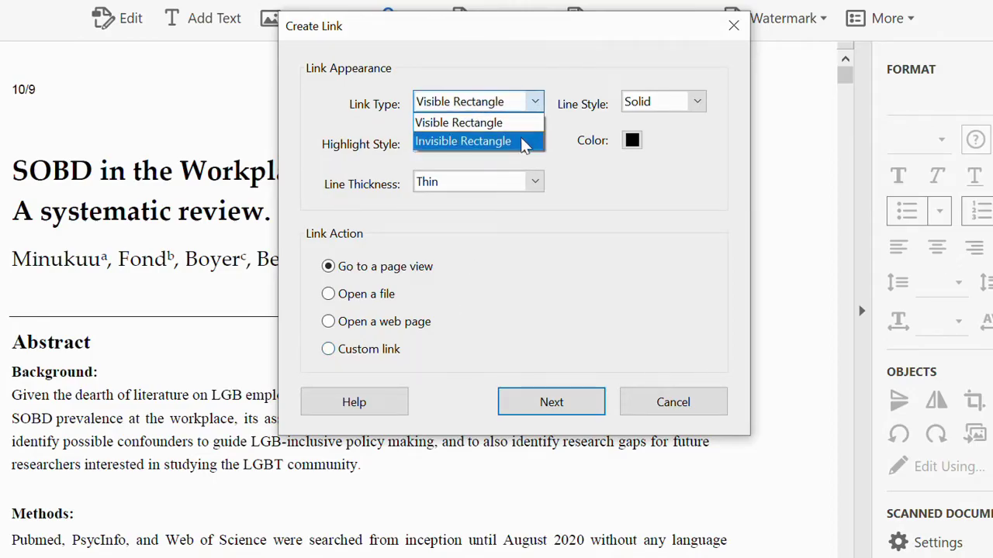
click(521, 139)
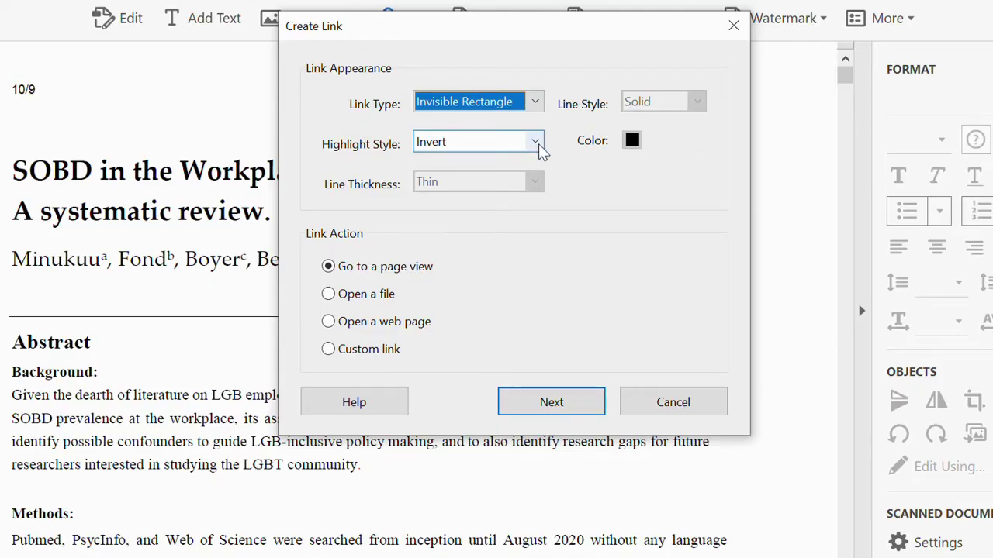
click(535, 142)
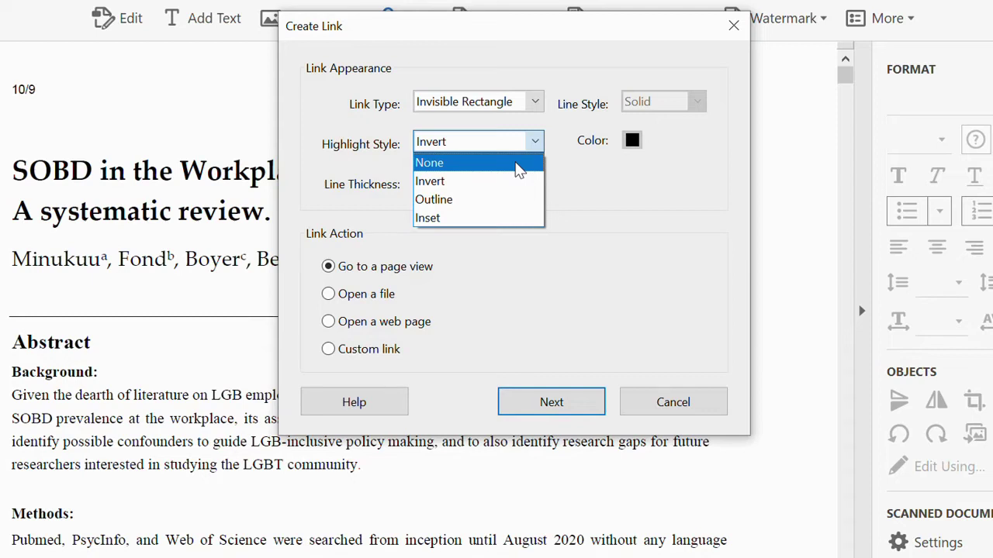
click(518, 165)
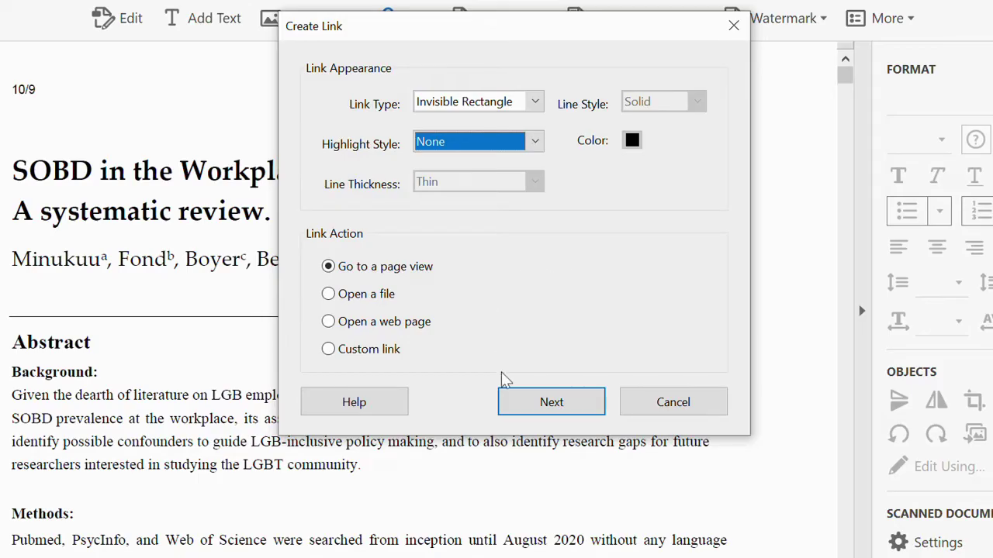
click(328, 266)
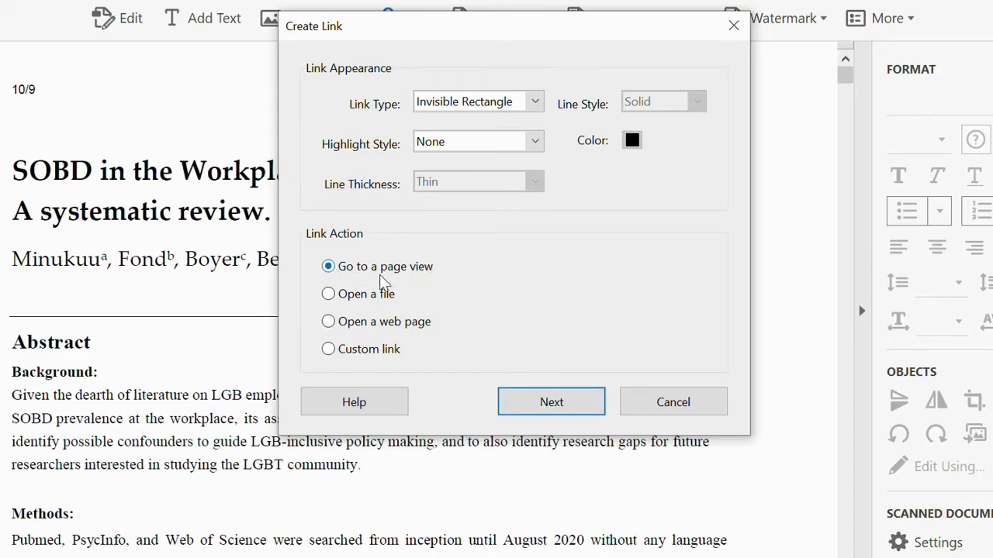
click(550, 405)
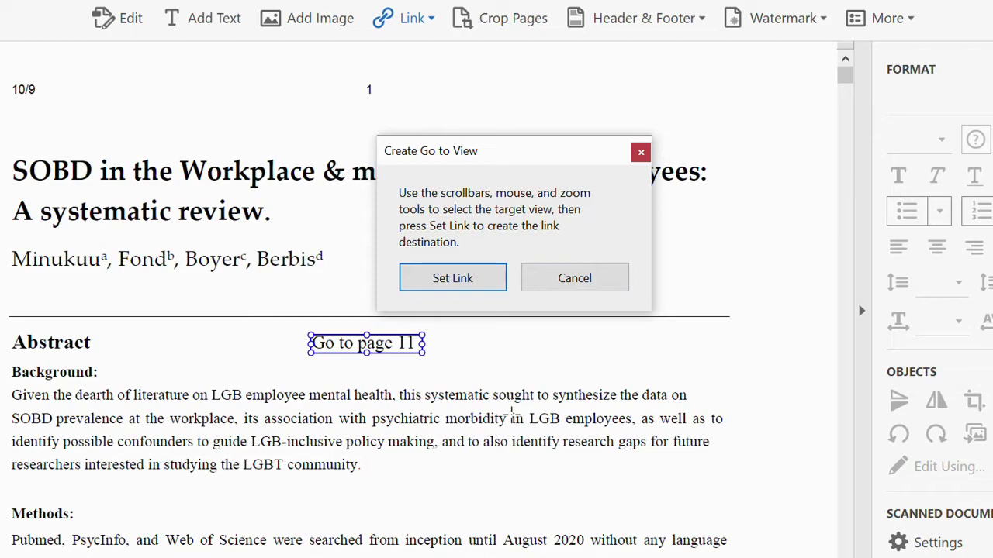
Set the page 11 view below its table header as the link's destination and exit PDF editing
scroll(512, 417, down, 10)
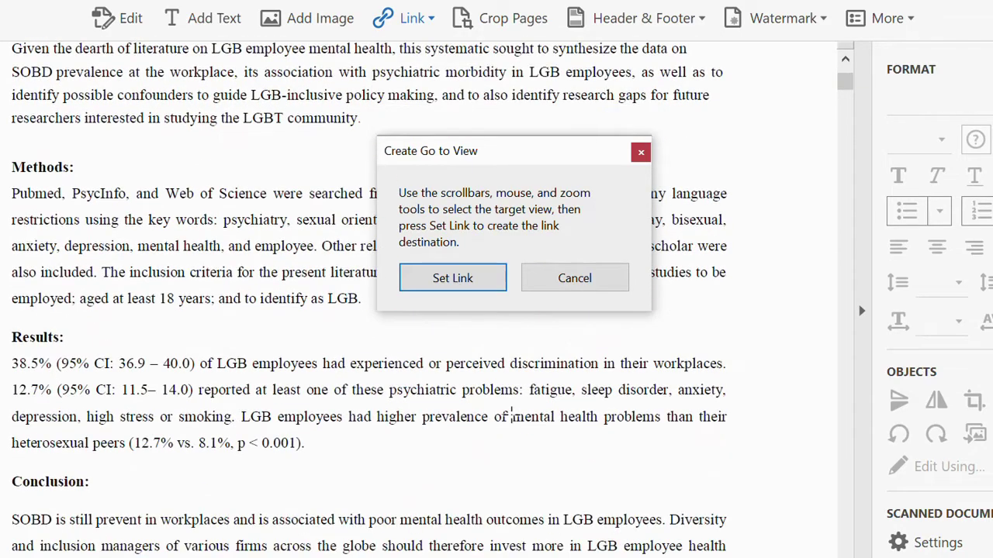
scroll(512, 418, down, 10)
scroll(511, 415, down, 20)
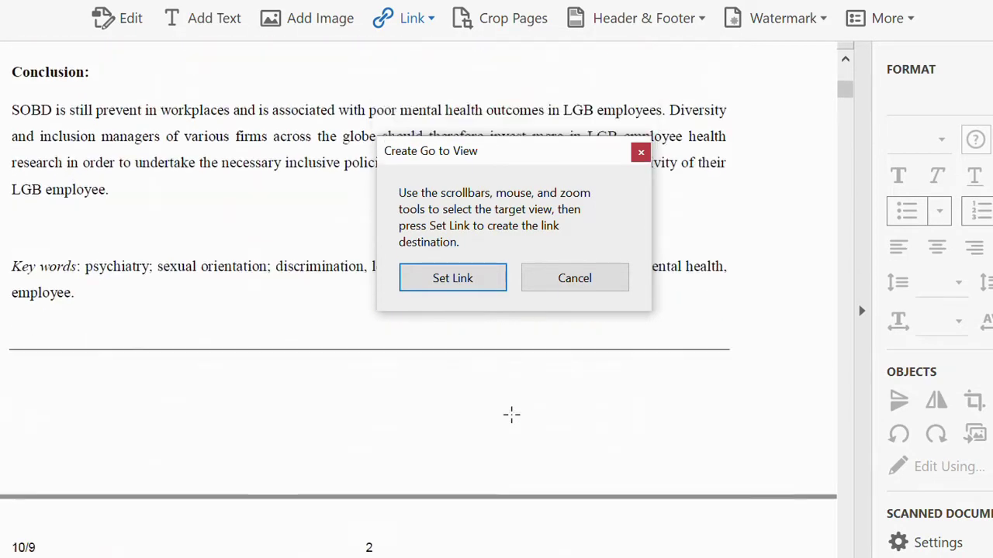
scroll(512, 415, down, 20)
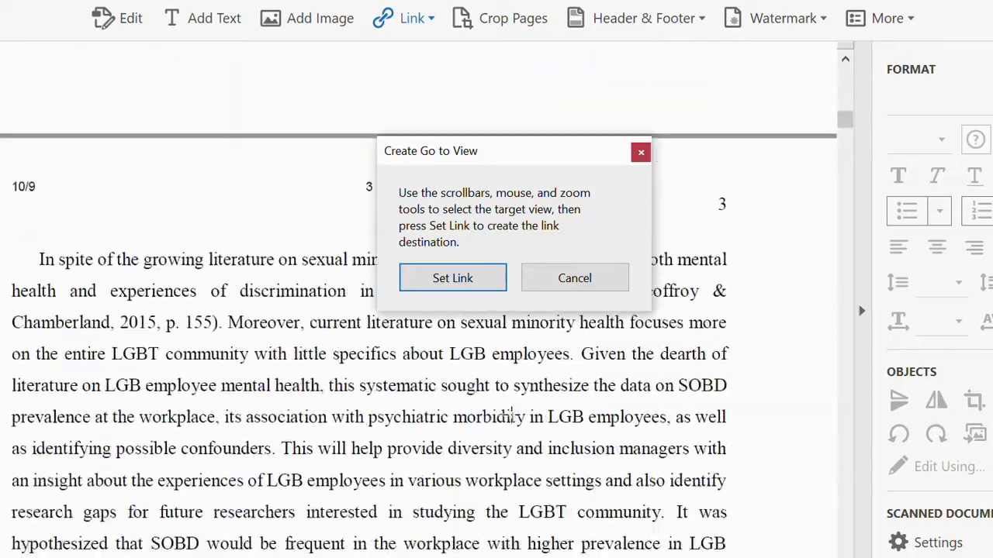
scroll(512, 418, down, 20)
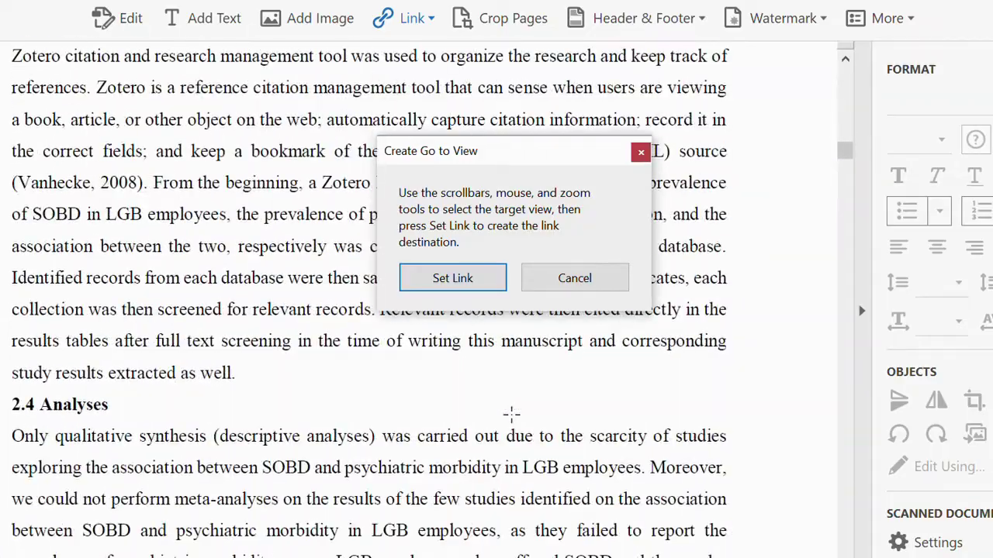
scroll(512, 417, down, 20)
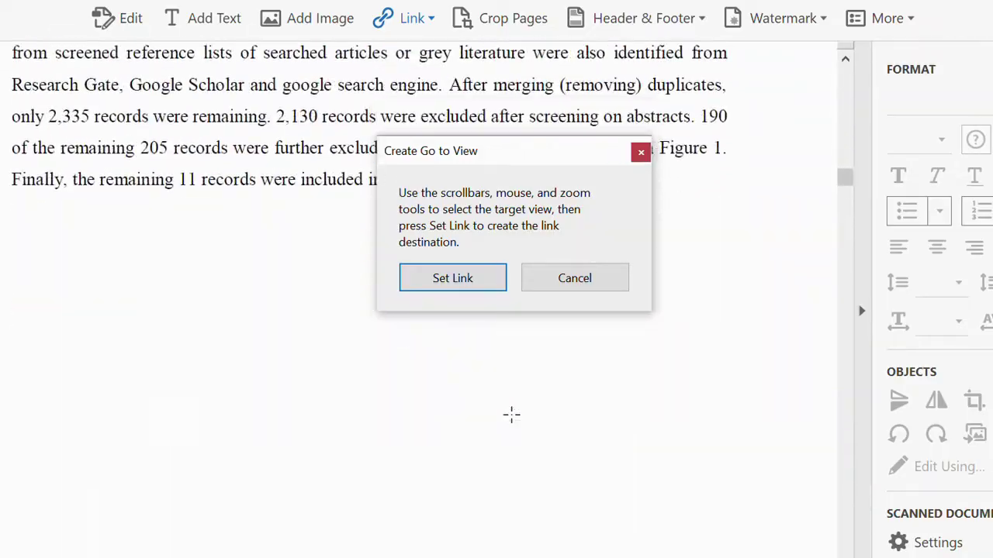
scroll(512, 415, down, 20)
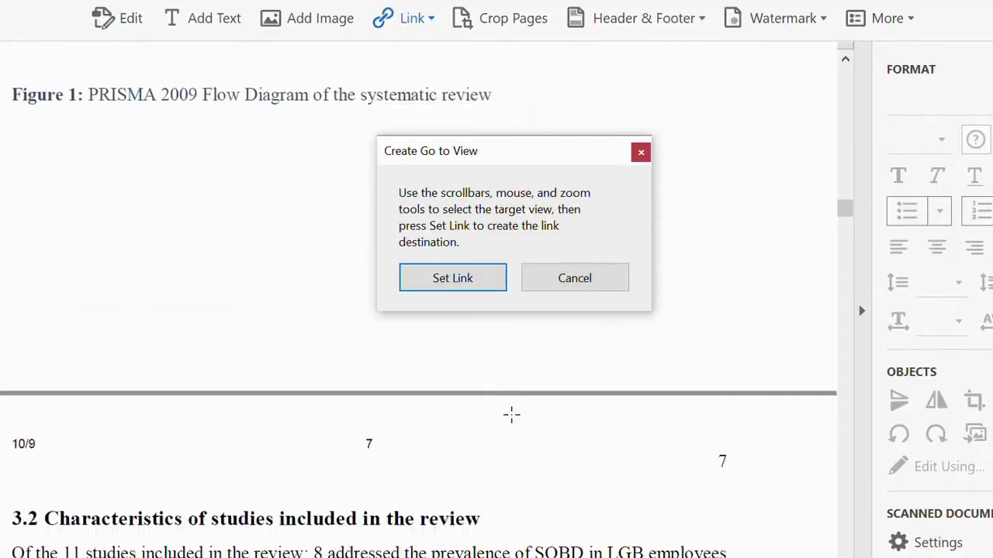
scroll(512, 415, down, 20)
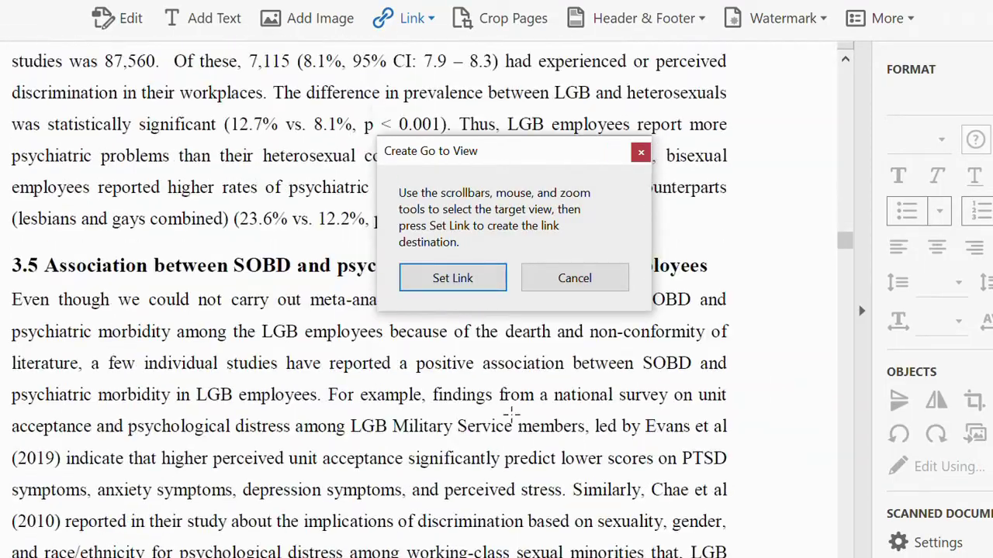
scroll(512, 415, down, 20)
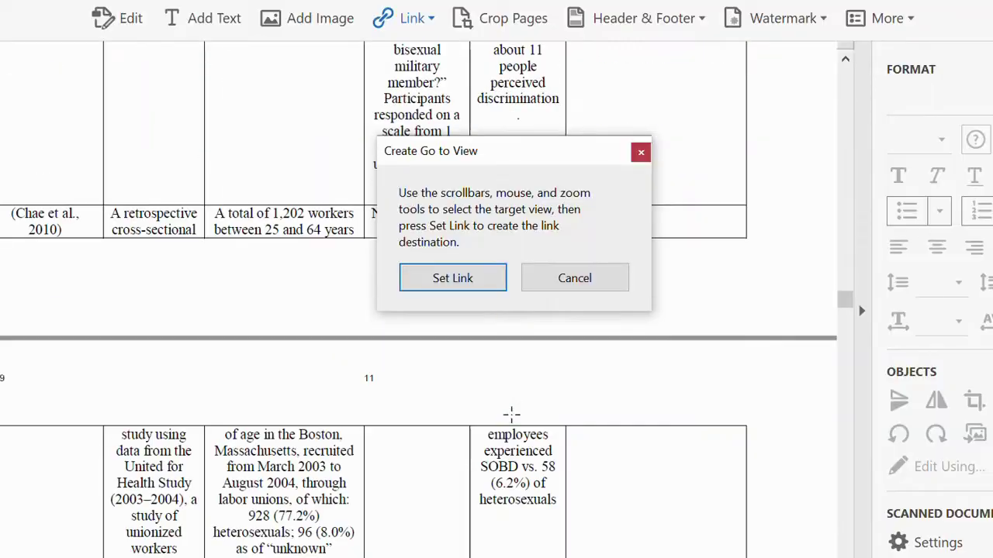
scroll(512, 414, down, 6)
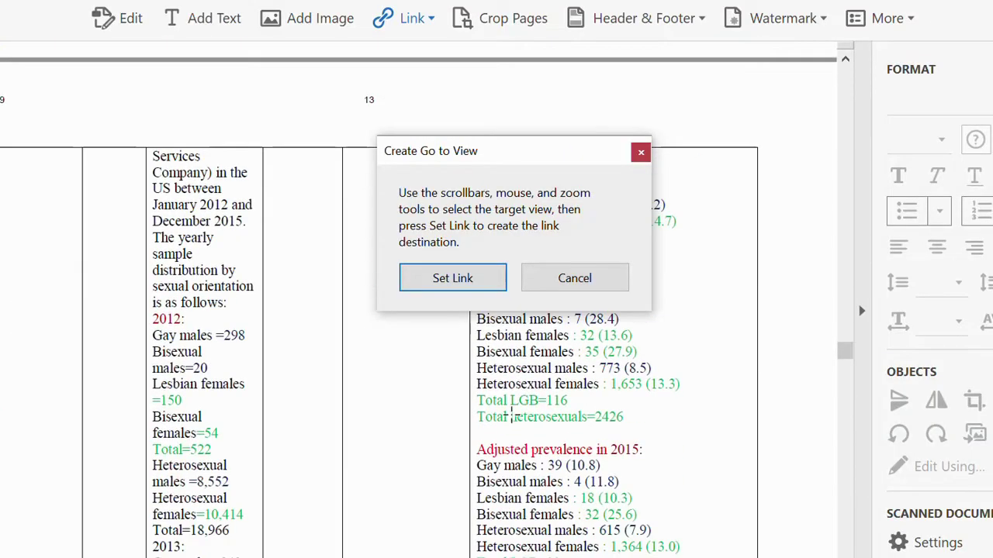
scroll(511, 417, down, 1)
scroll(512, 416, up, 17)
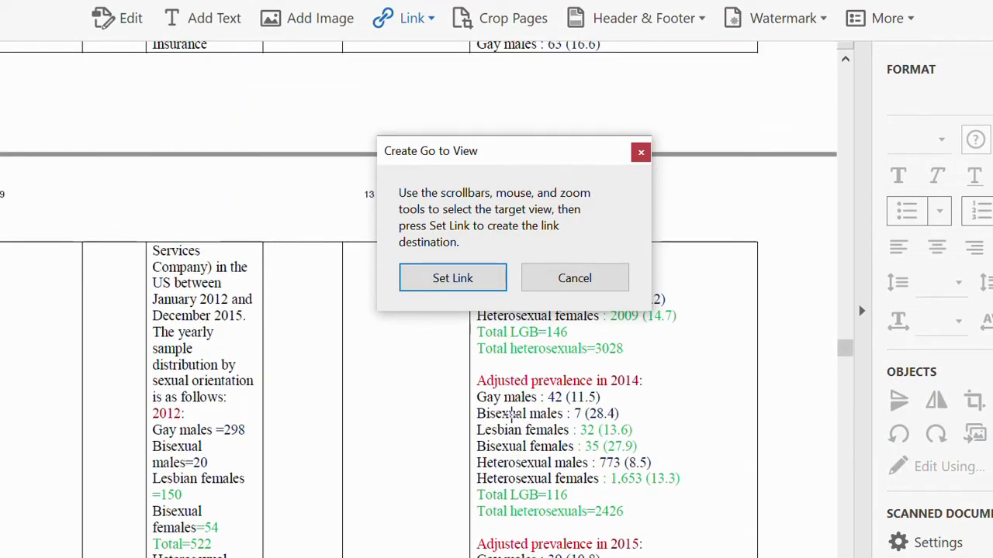
scroll(511, 417, up, 20)
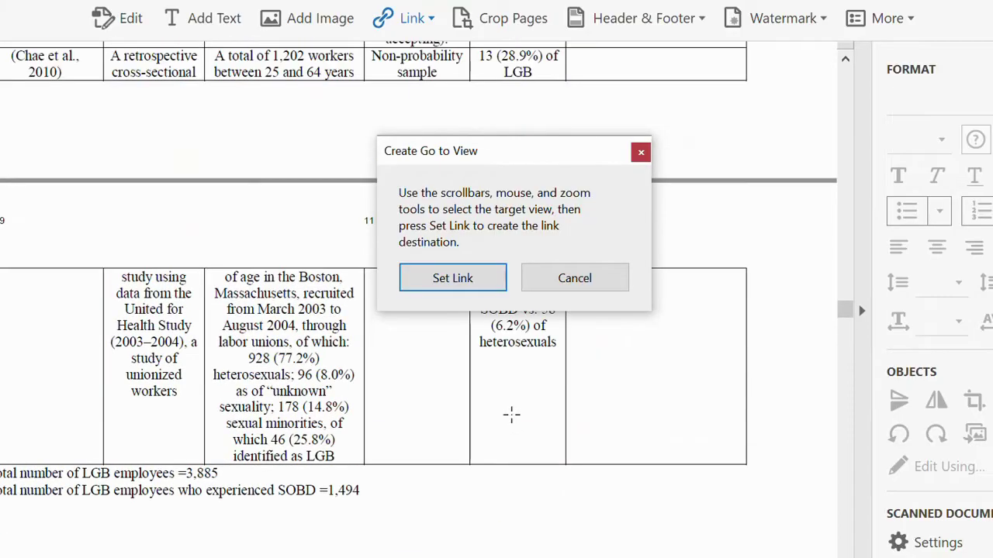
scroll(511, 415, down, 9)
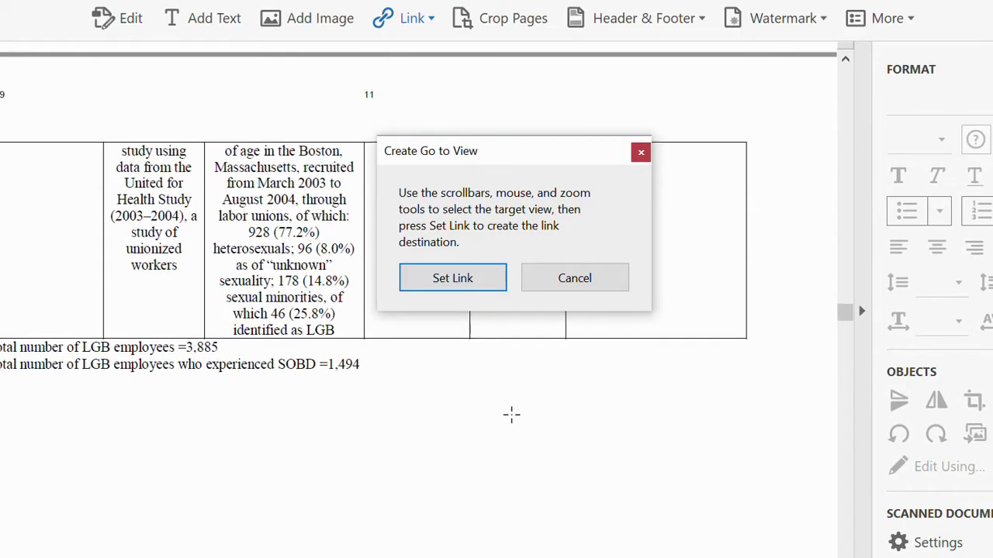
scroll(511, 415, down, 2)
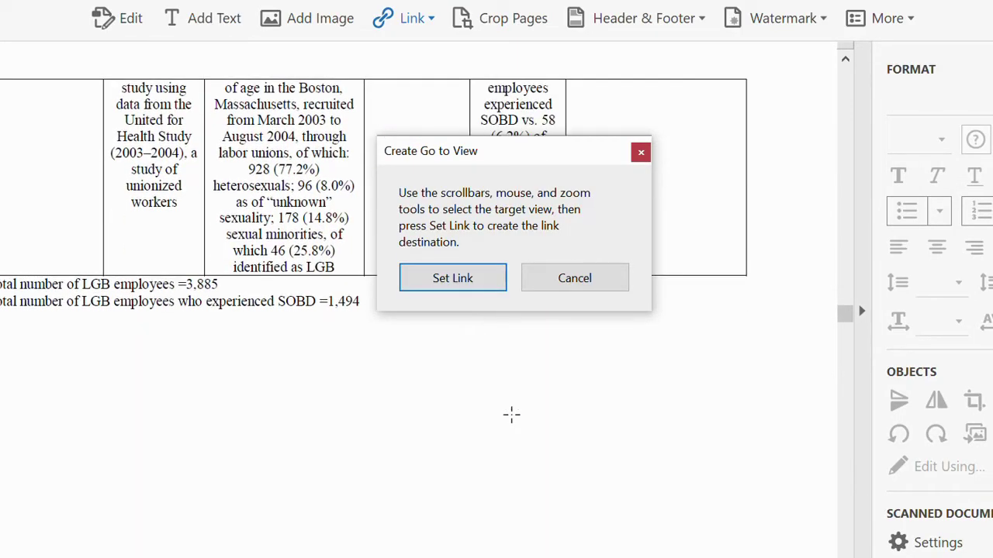
click(453, 279)
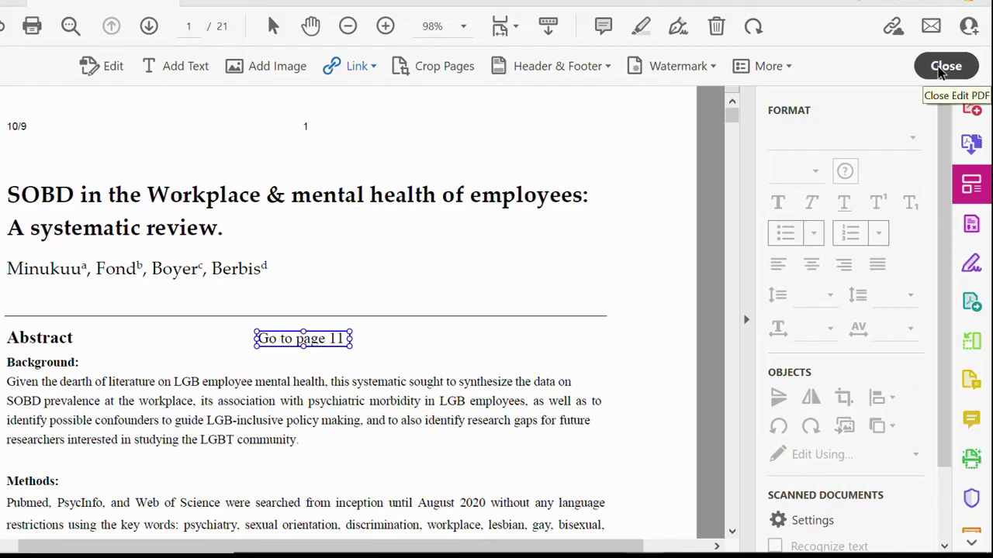
click(941, 69)
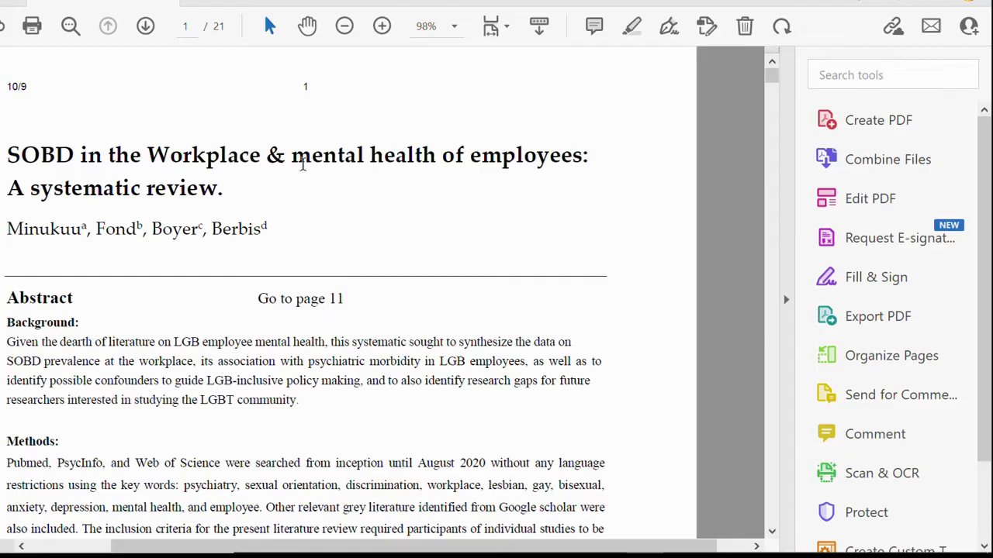
Test the "Go to page 11" link beside the Abstract heading and return to the first page
click(308, 305)
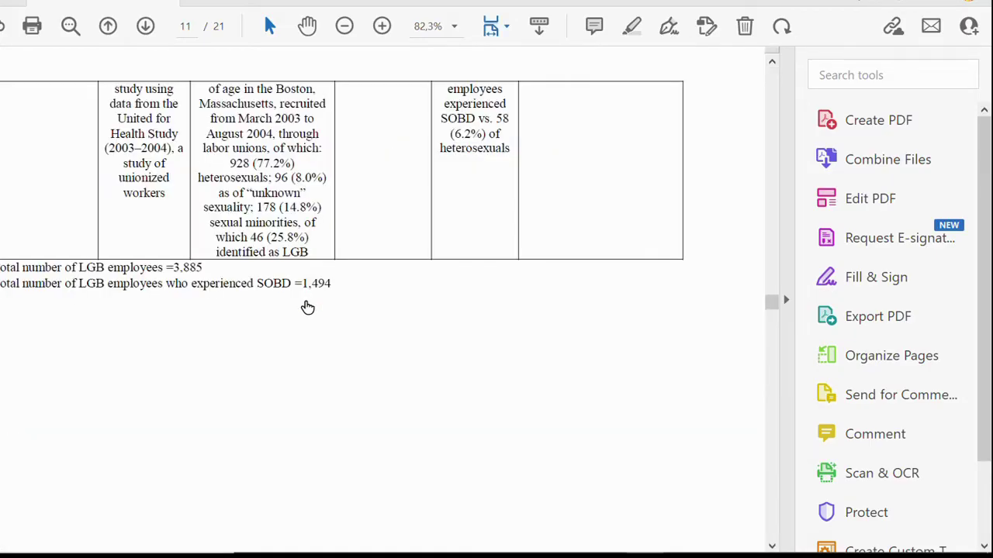
scroll(307, 307, up, 1)
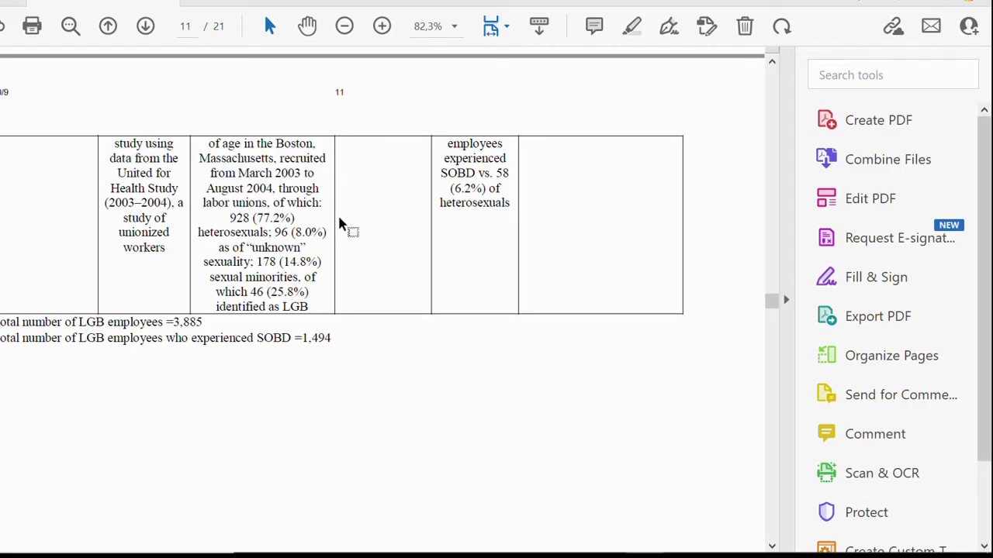
scroll(339, 225, up, 20)
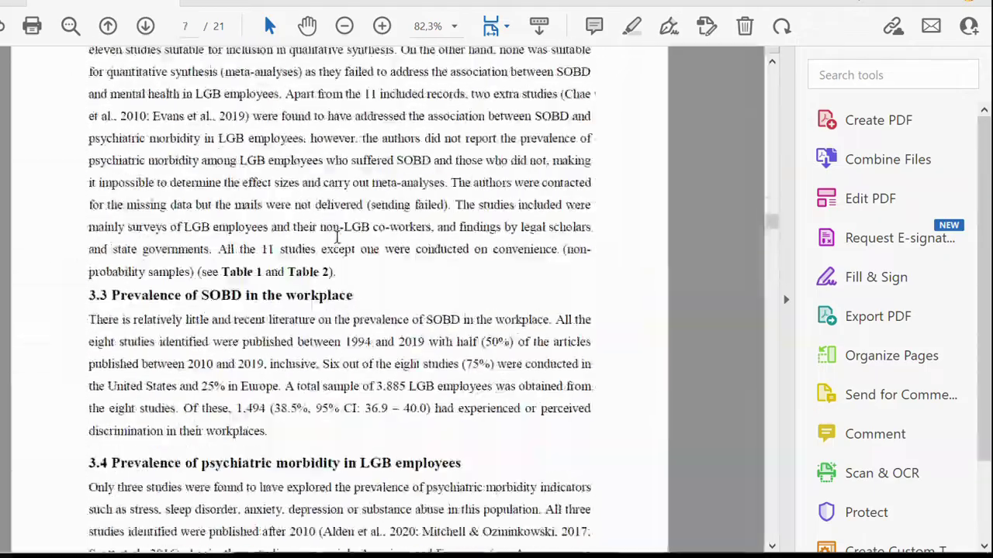
scroll(337, 238, up, 15)
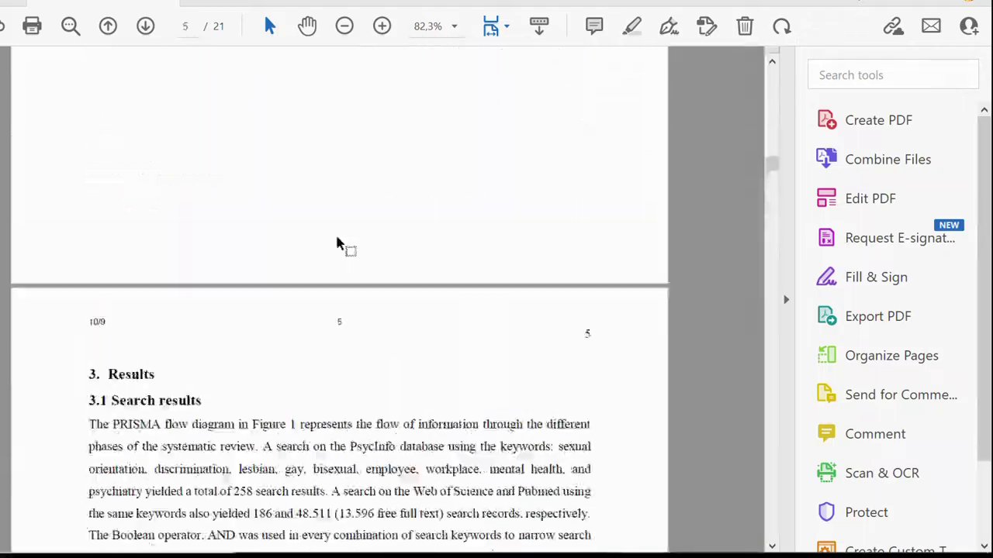
scroll(339, 244, up, 20)
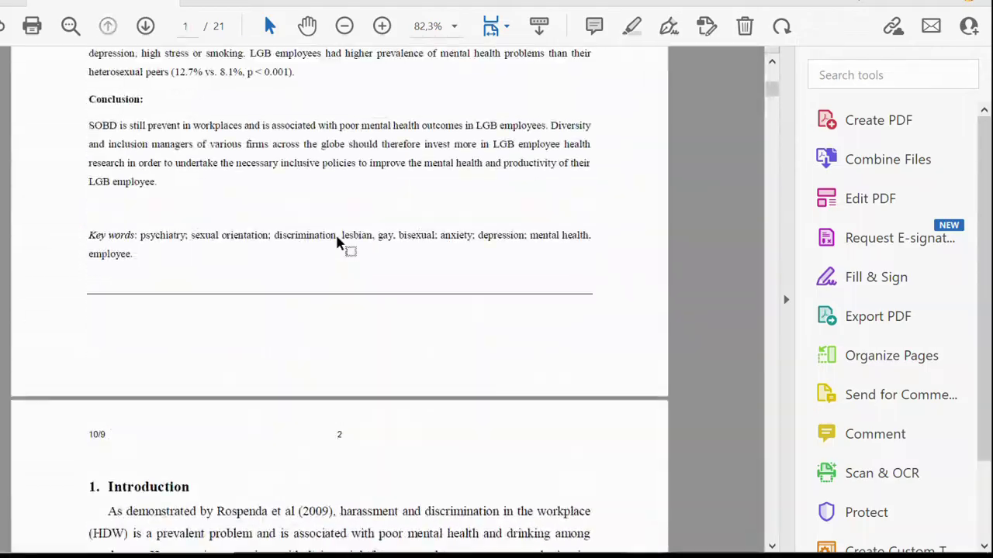
scroll(339, 241, up, 6)
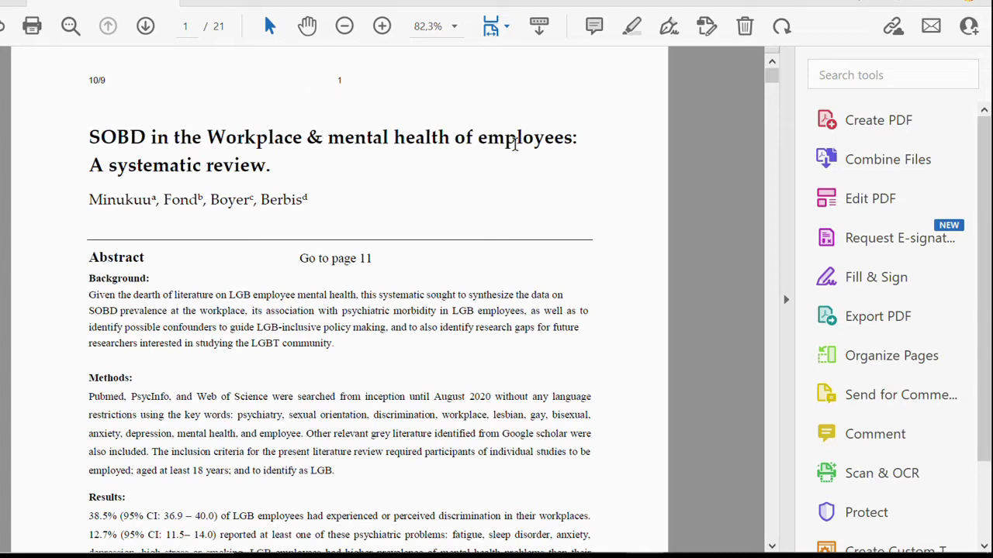
Reopen PDF editing and add a text box reading "Minukuu Tutorials" in the gap between the Background and Methods paragraphs
click(869, 202)
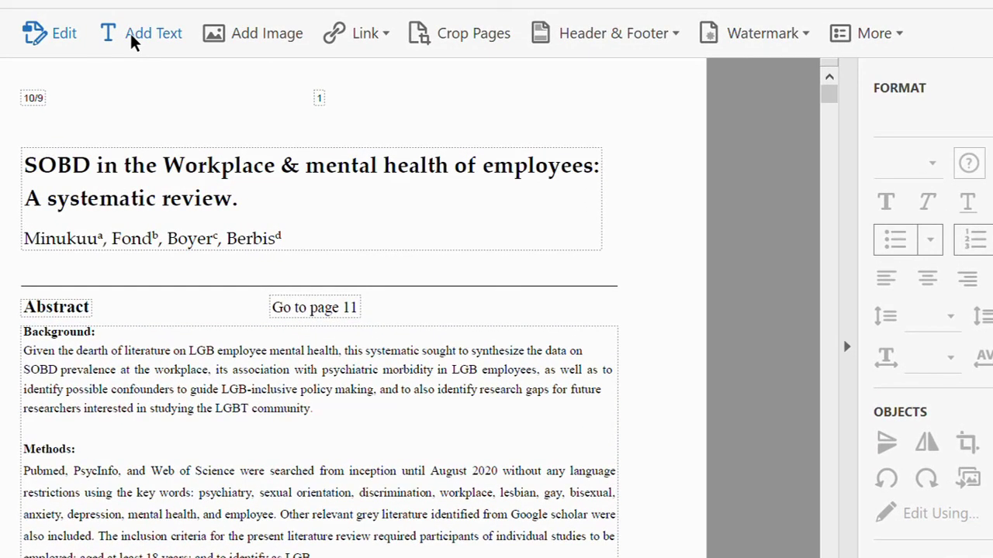
click(130, 37)
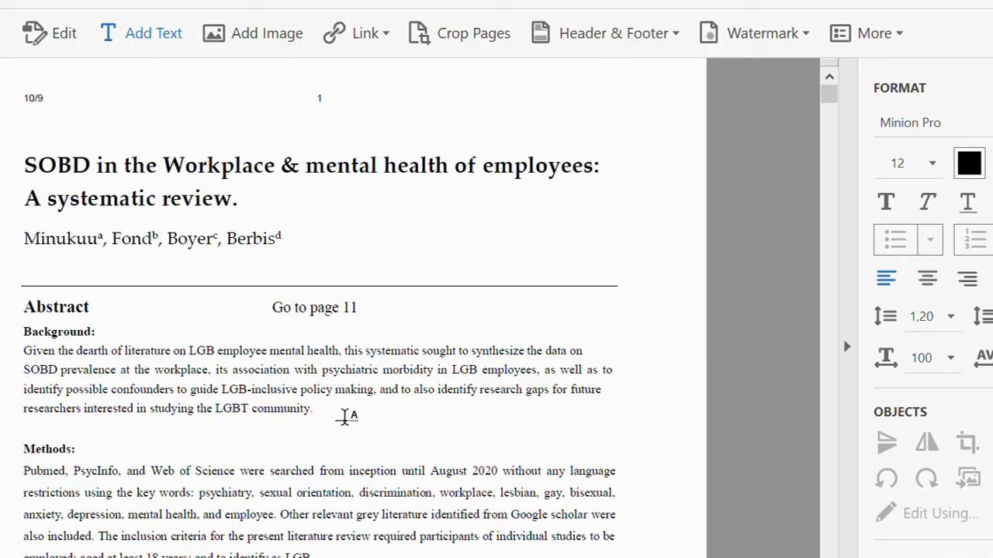
drag(348, 428, 574, 454)
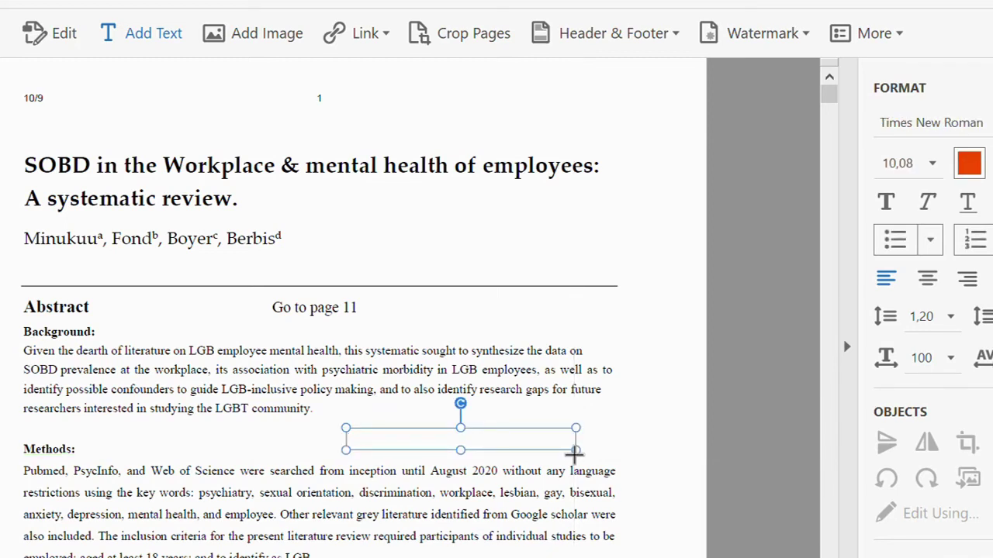
text(Minukuu T)
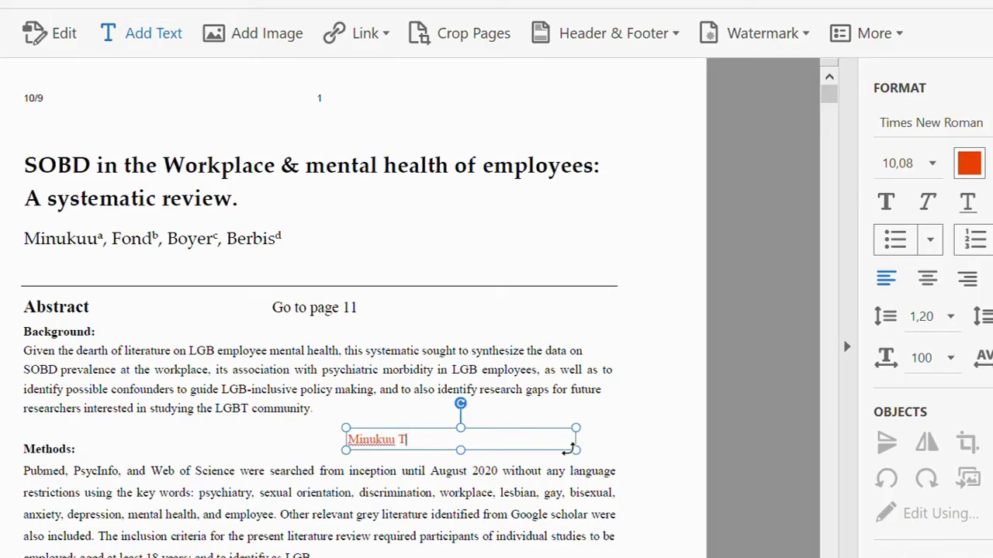
text(utorials)
click(593, 439)
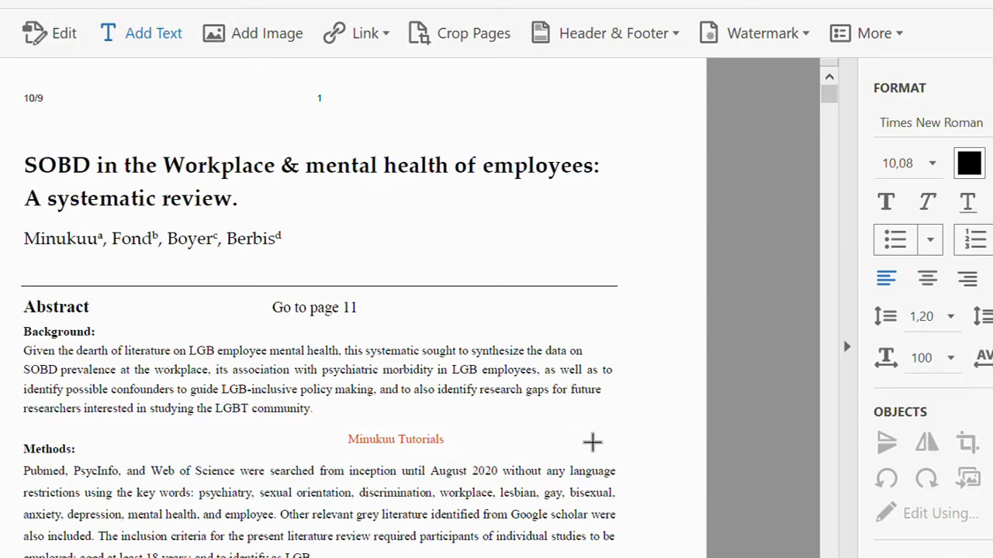
Insert "youtube.com/" in front of the "Minukuu Tutorials" text
click(447, 439)
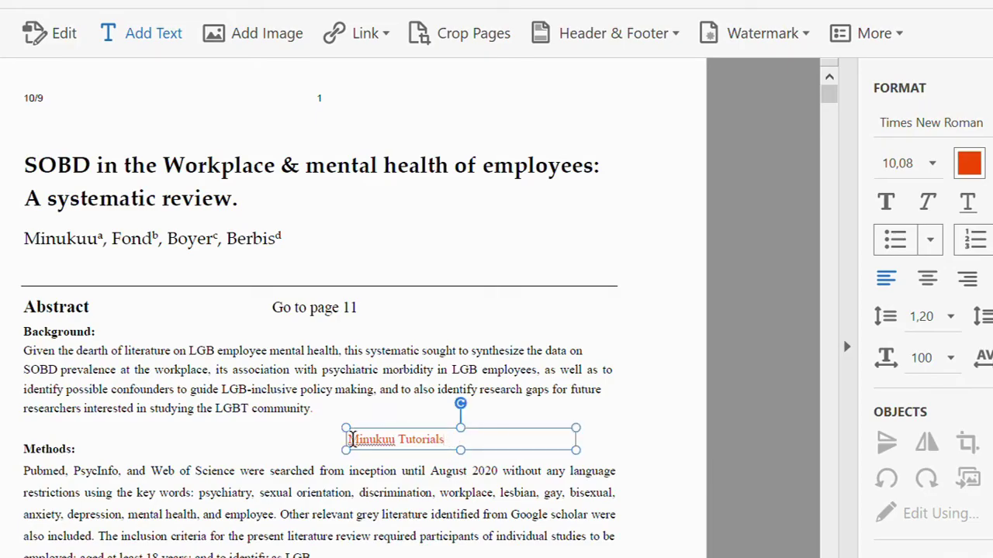
text(Yout)
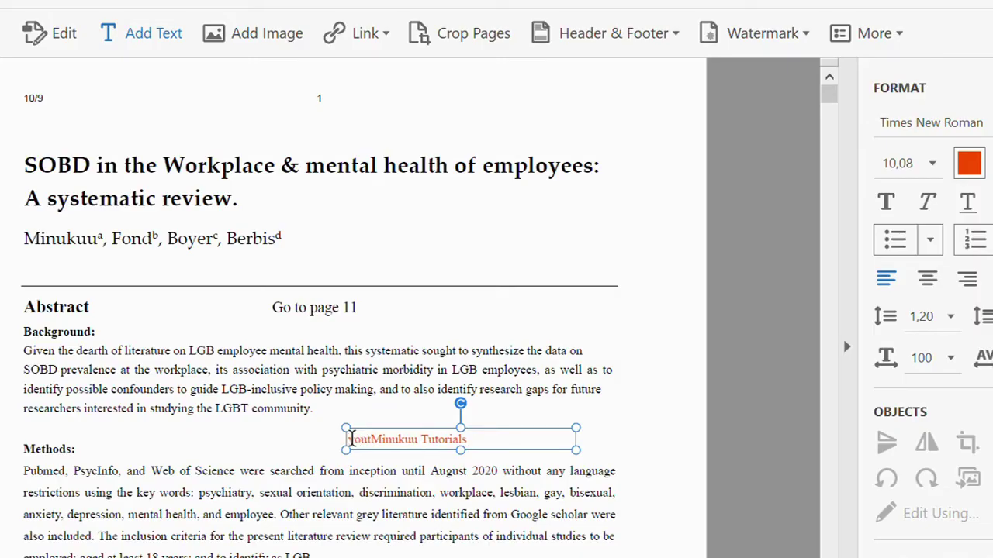
text(ube)
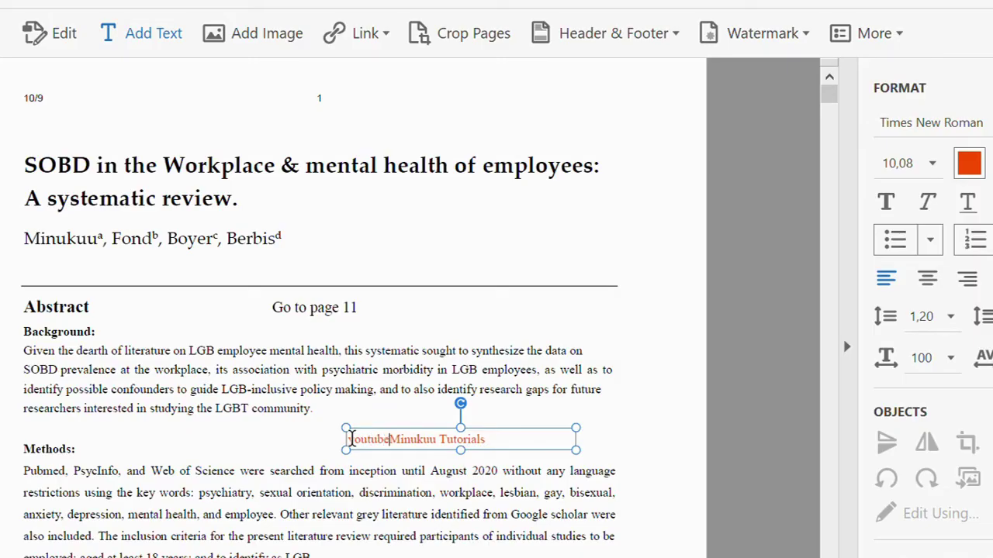
text(.)
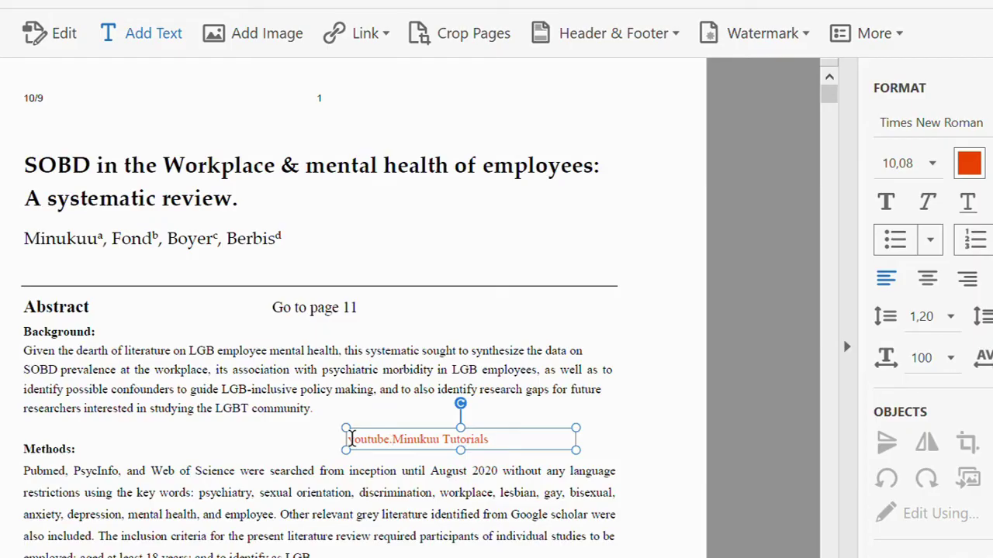
text(com/)
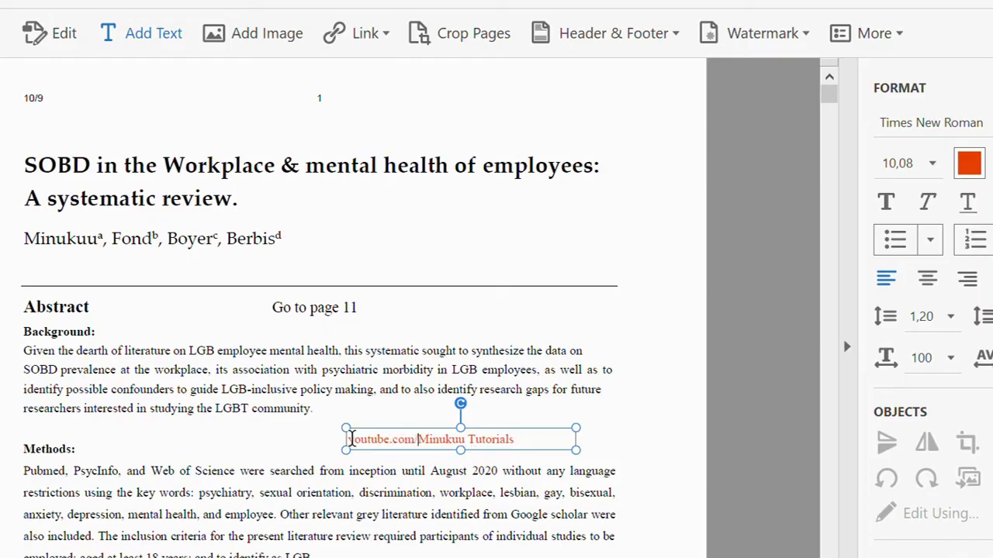
text(minuku)
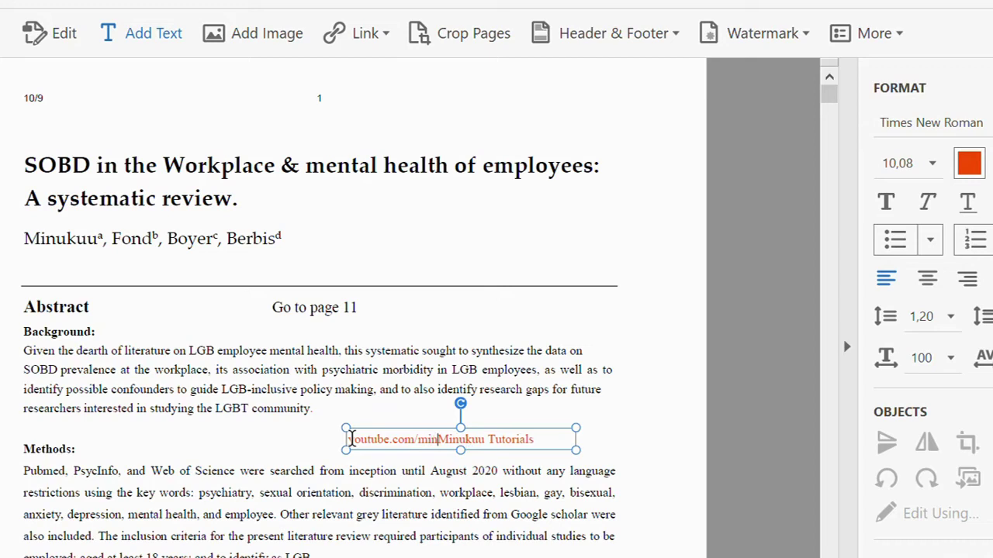
text(u)
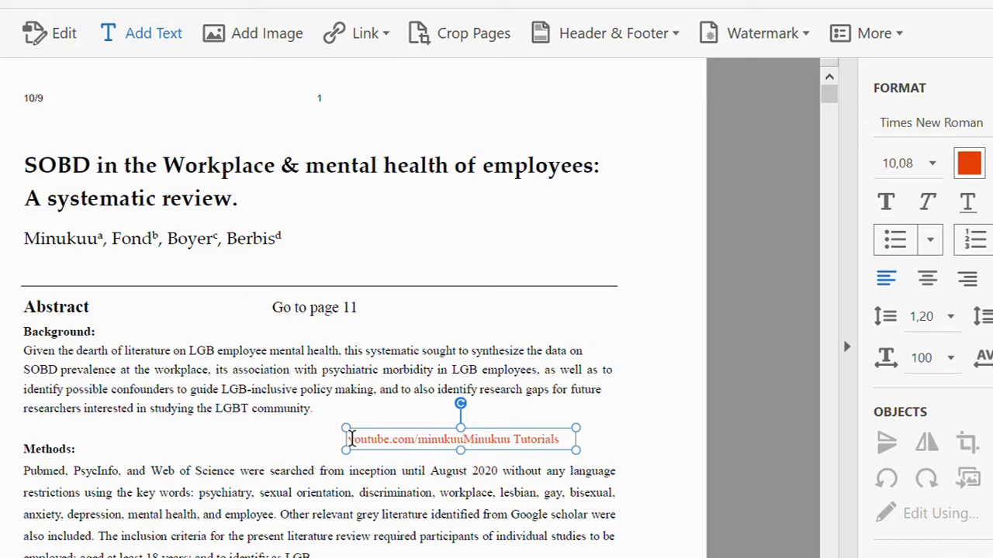
key(BackSpace)
key(BackSpace)
key(BackSpace)
key(BackSpace)
key(BackSpace)
key(BackSpace)
key(BackSpace)
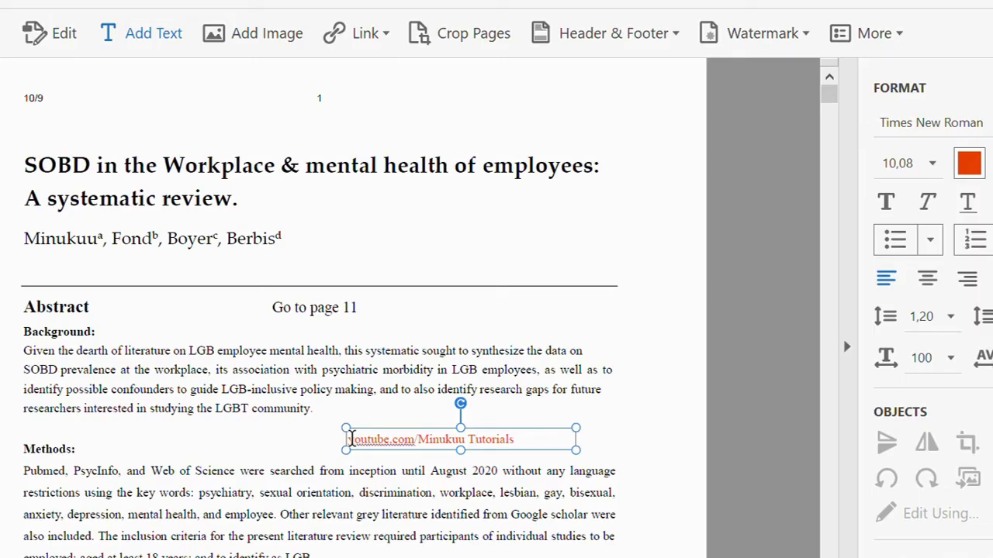
Remove the space between the channel words to make the text "youtube.com/MinukuuTutorials", and leave PDF editing
key(Delete)
key(Home)
key(Delete)
text(y)
key(Escape)
key(Escape)
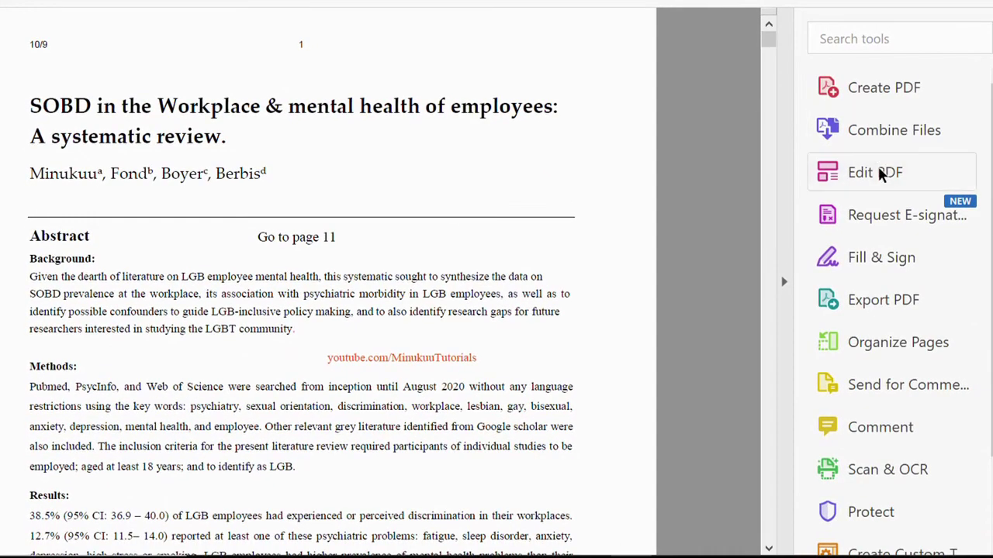
Reopen PDF editing and draw a new link area around the "youtube.com/MinukuuTutorials" text
click(882, 175)
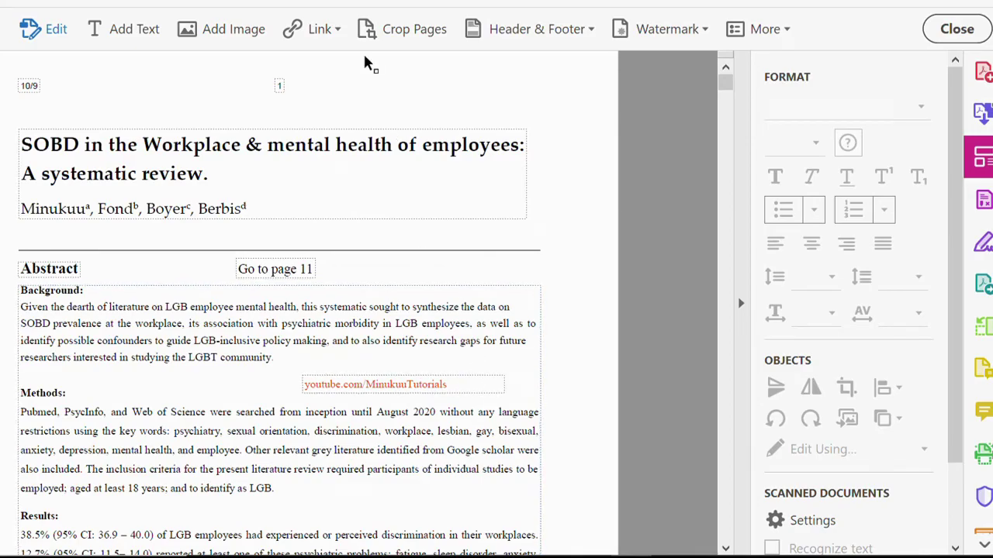
click(332, 32)
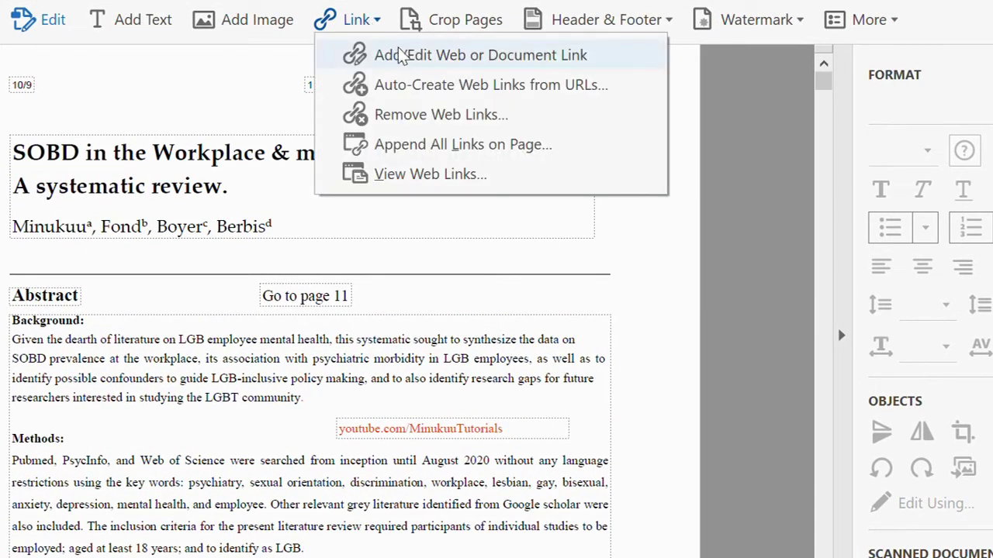
click(438, 60)
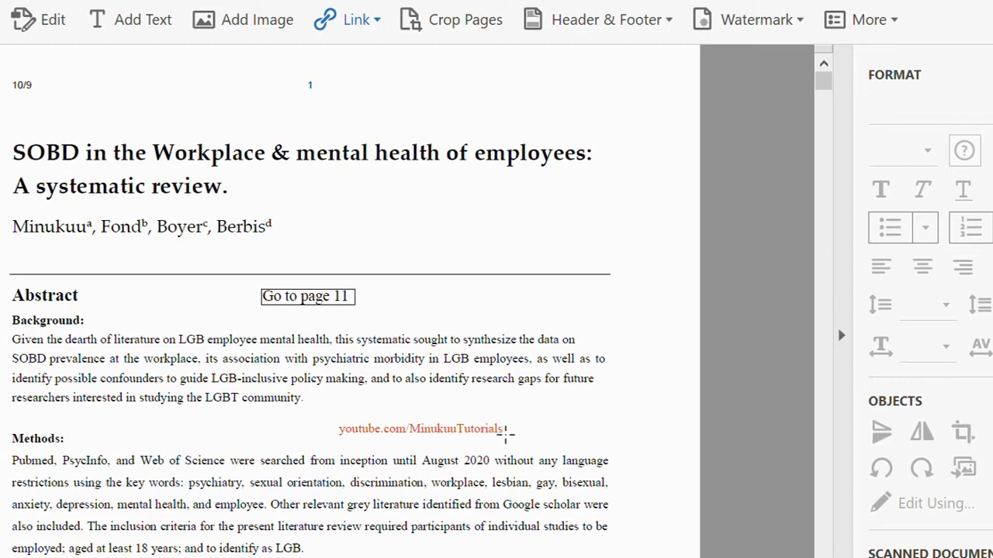
drag(505, 435, 326, 416)
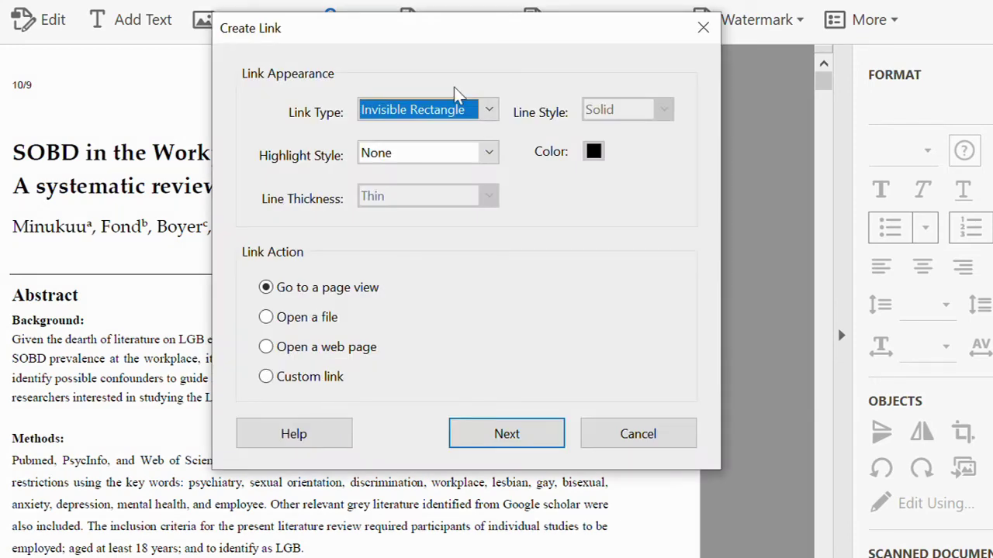
Style the link as a green Visible Rectangle with Invert highlighting and set its action to open a web page
click(489, 113)
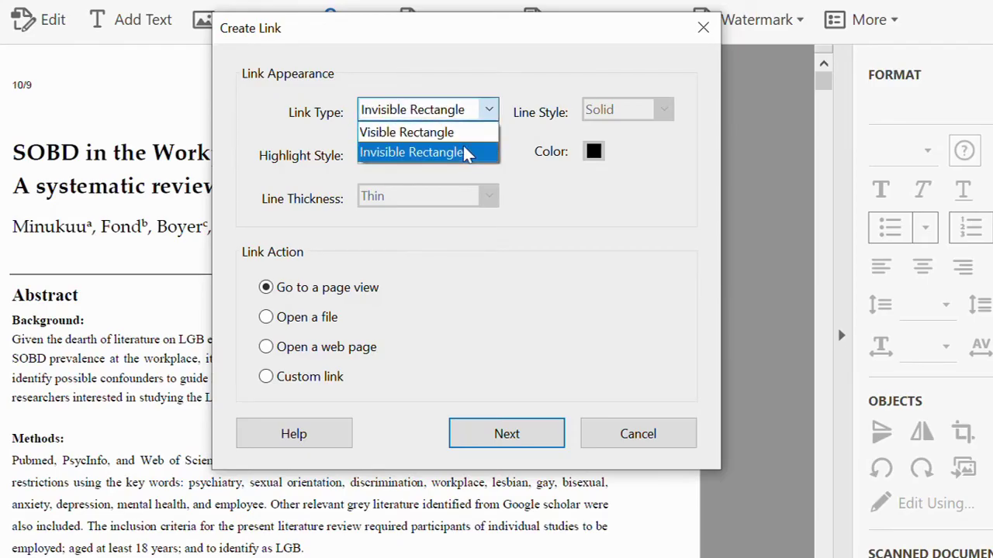
click(460, 136)
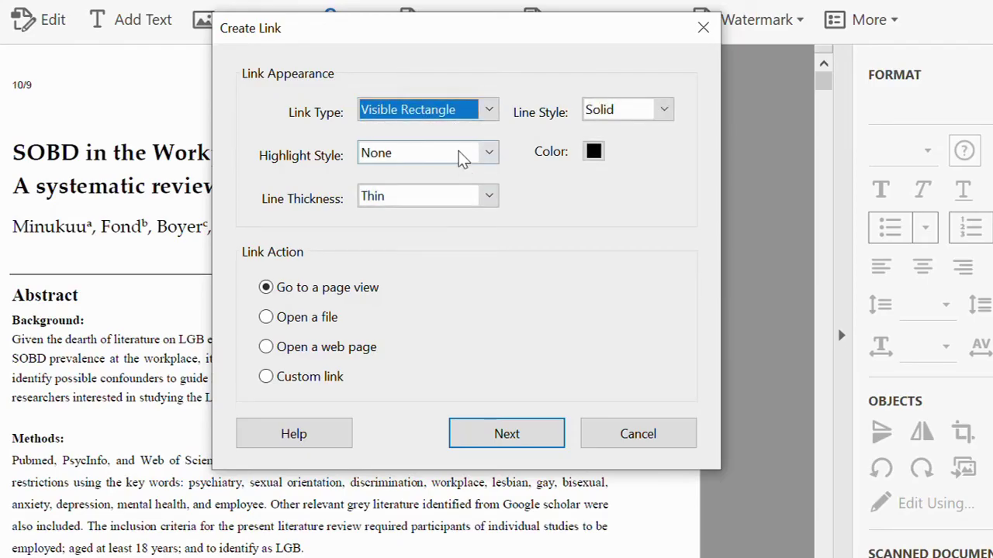
click(489, 155)
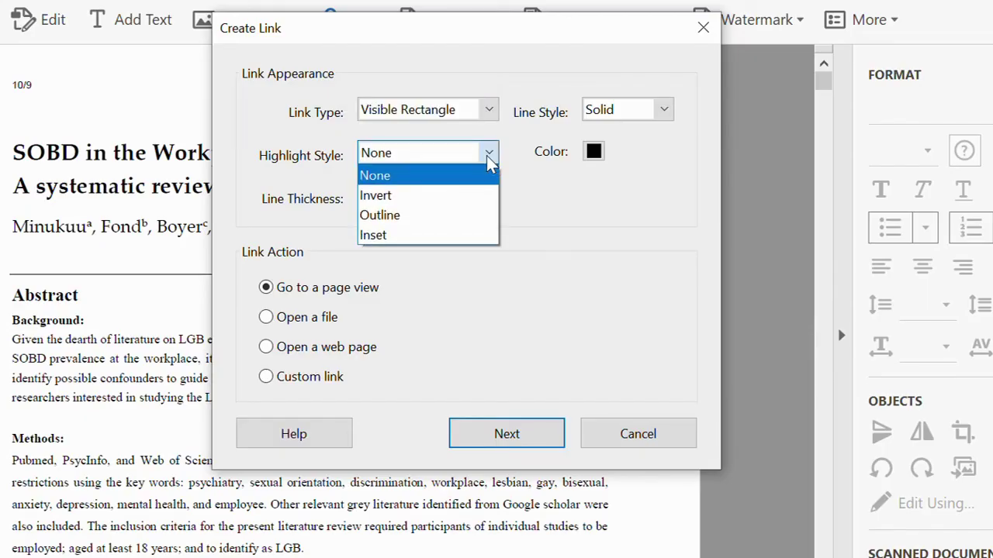
click(462, 196)
click(594, 151)
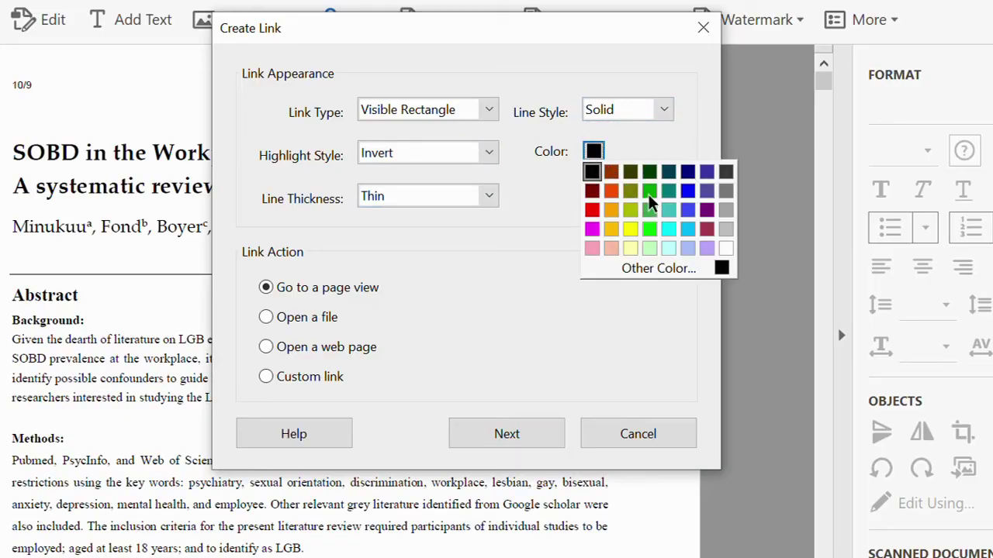
click(650, 193)
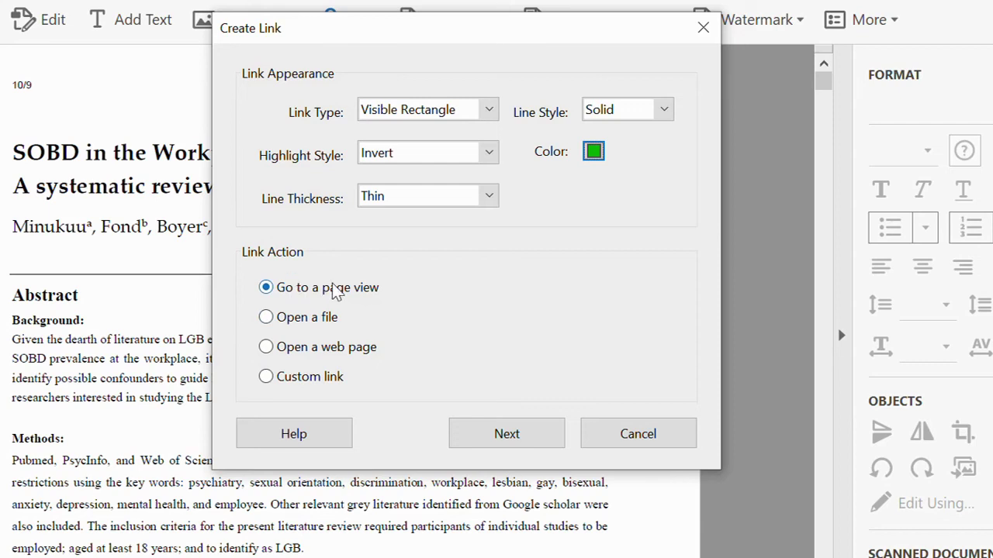
click(267, 347)
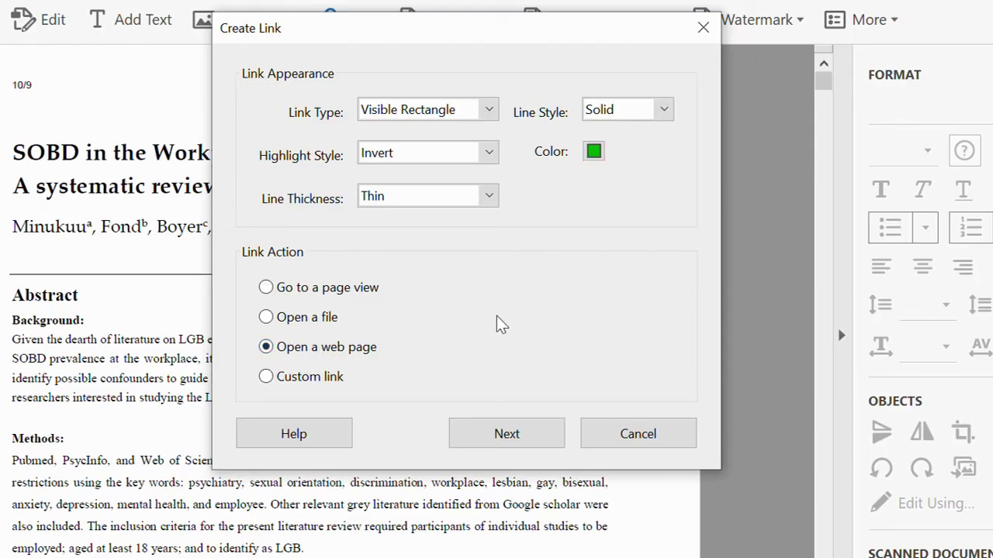
click(525, 439)
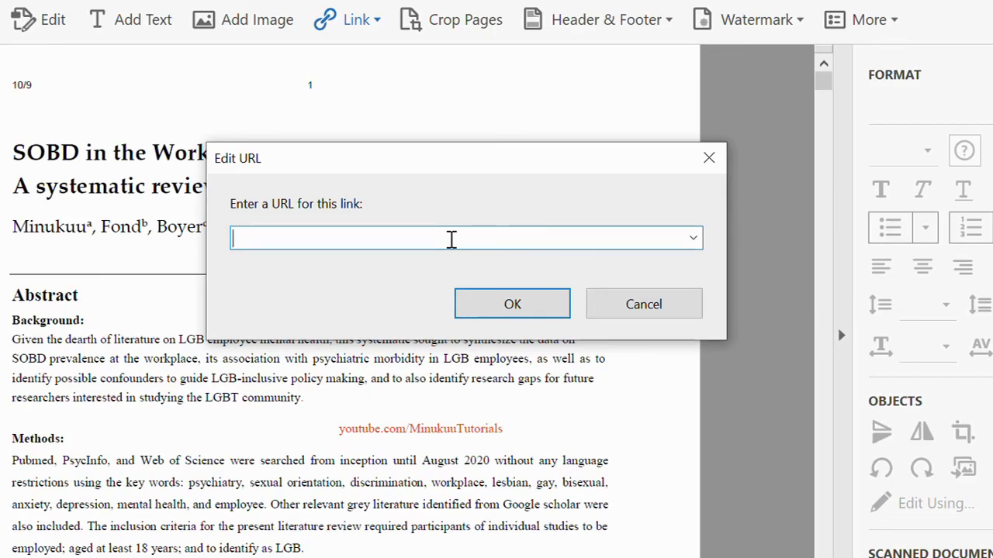
Switch to Chrome, open youtube.com and go to the signed-in account's own channel page
key(super)
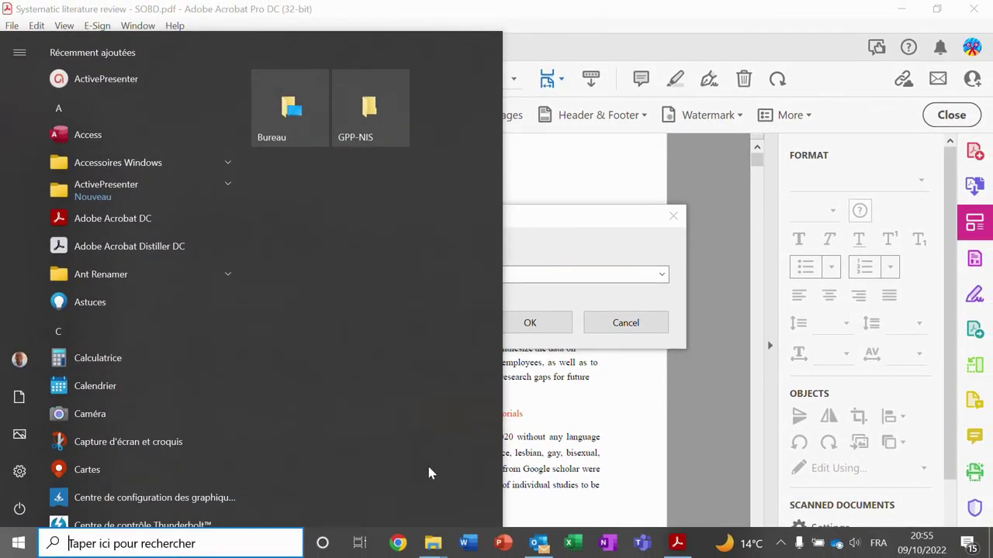
click(399, 543)
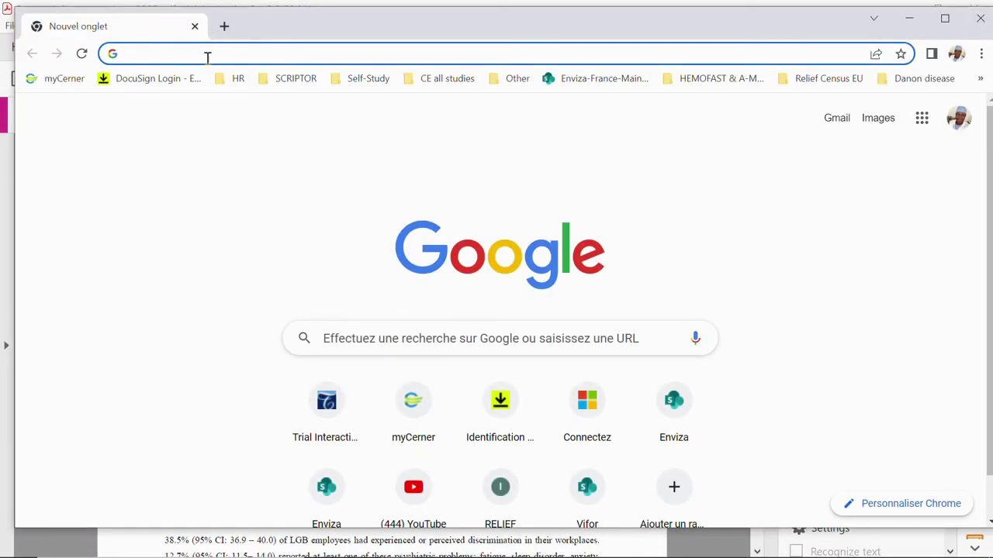
text(y)
key(Return)
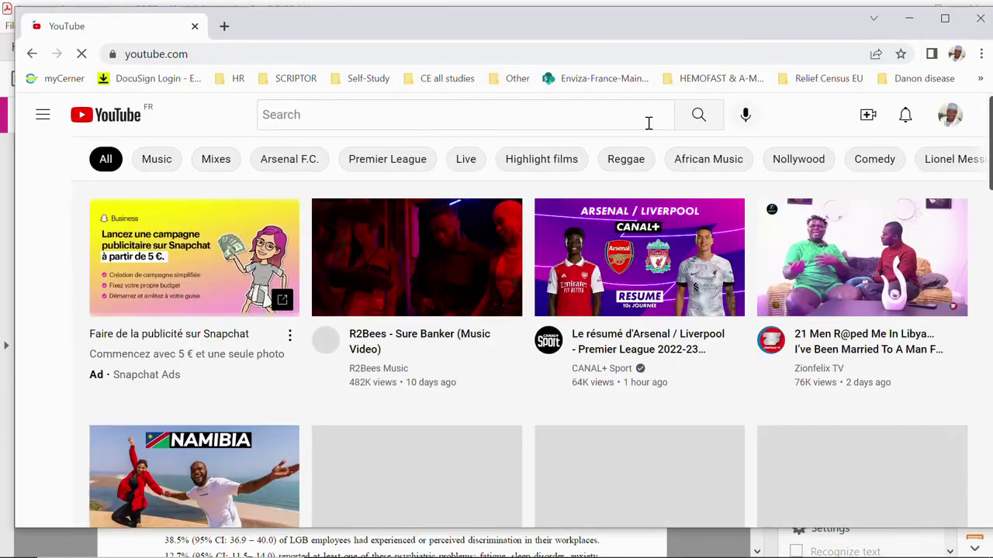
click(956, 54)
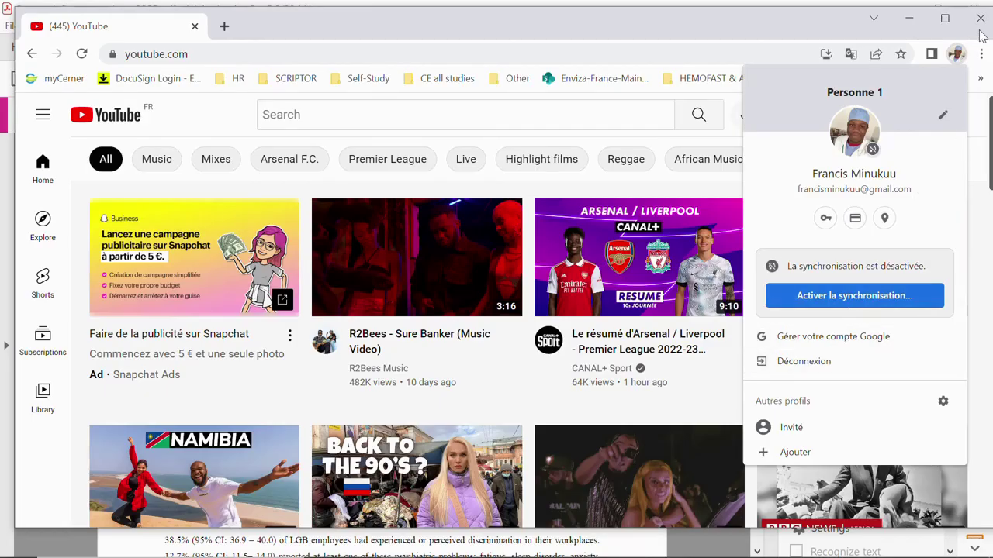
click(956, 53)
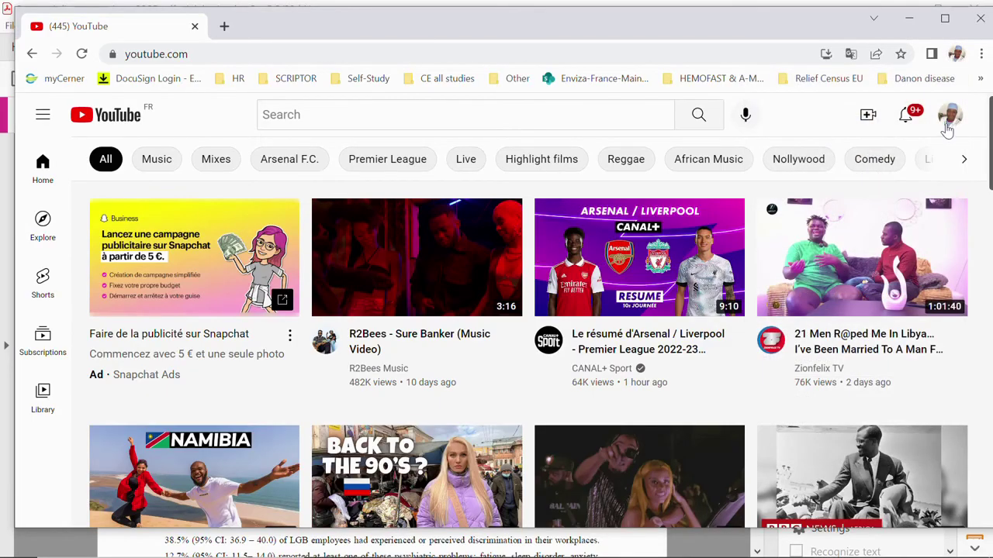
click(949, 116)
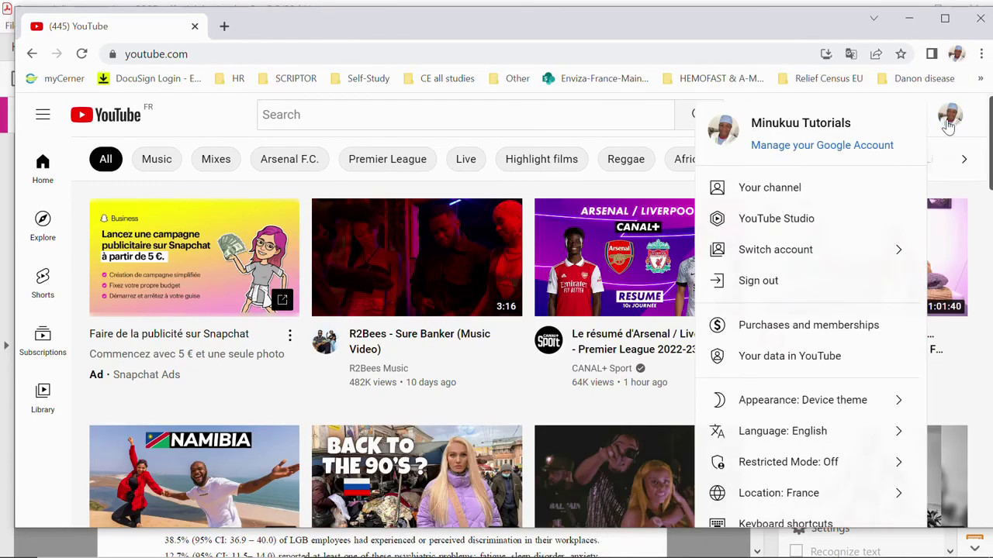
click(863, 189)
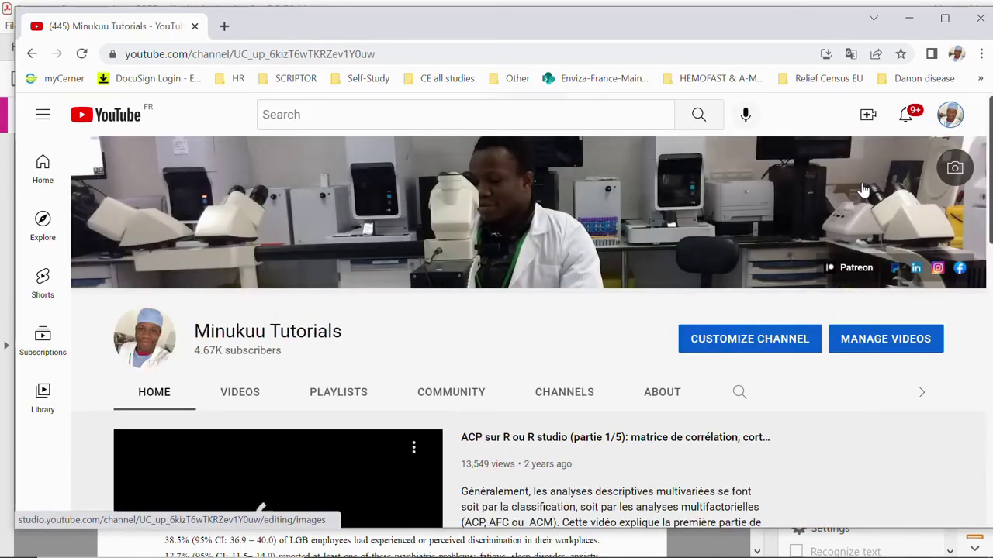
Copy the web address of the Minukuu Tutorials channel page
scroll(376, 496, down, 1)
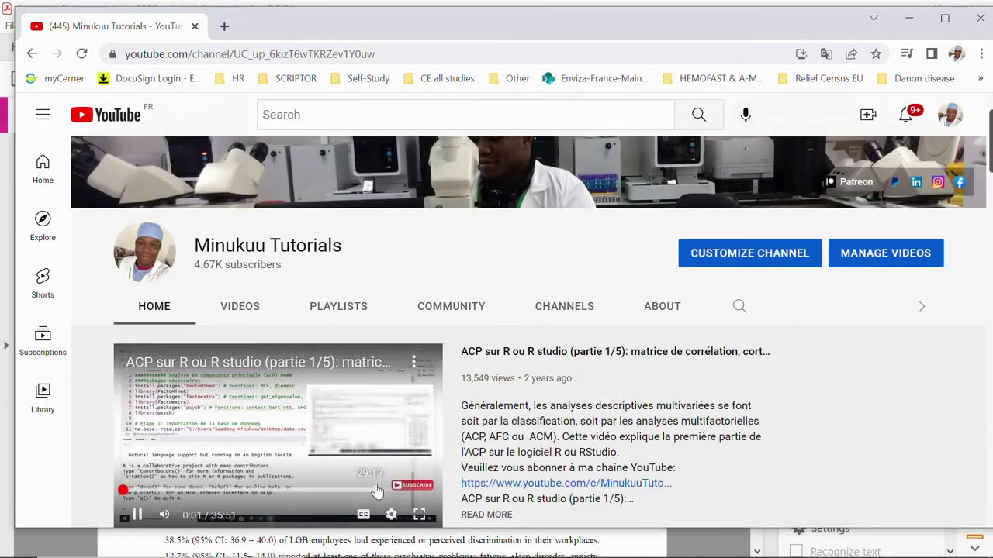
click(378, 54)
key(ctrl+c)
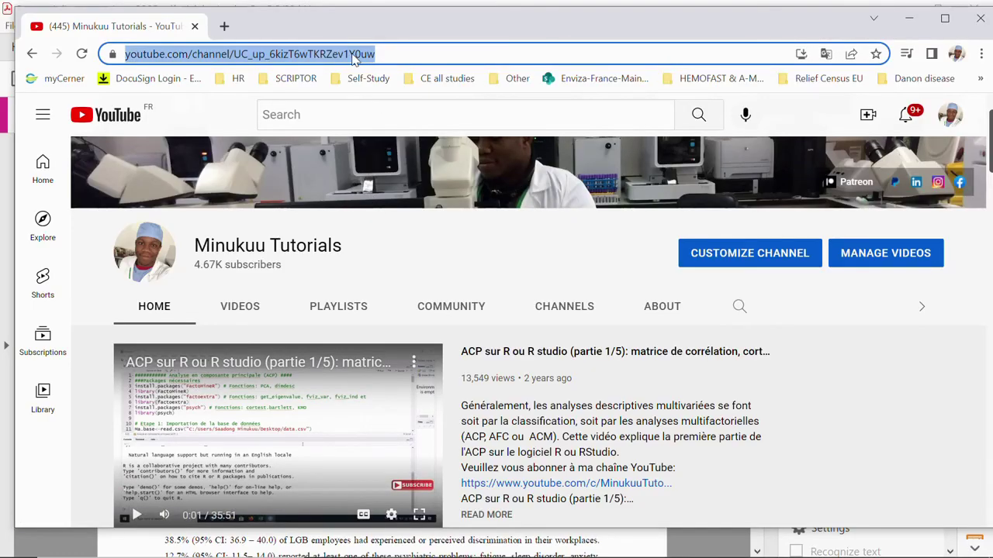
right_click(354, 60)
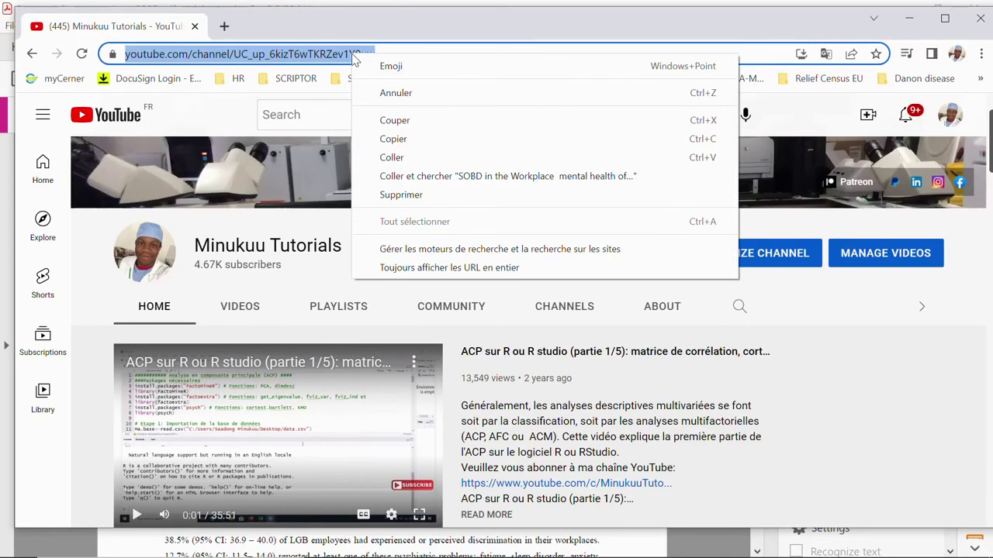
click(393, 138)
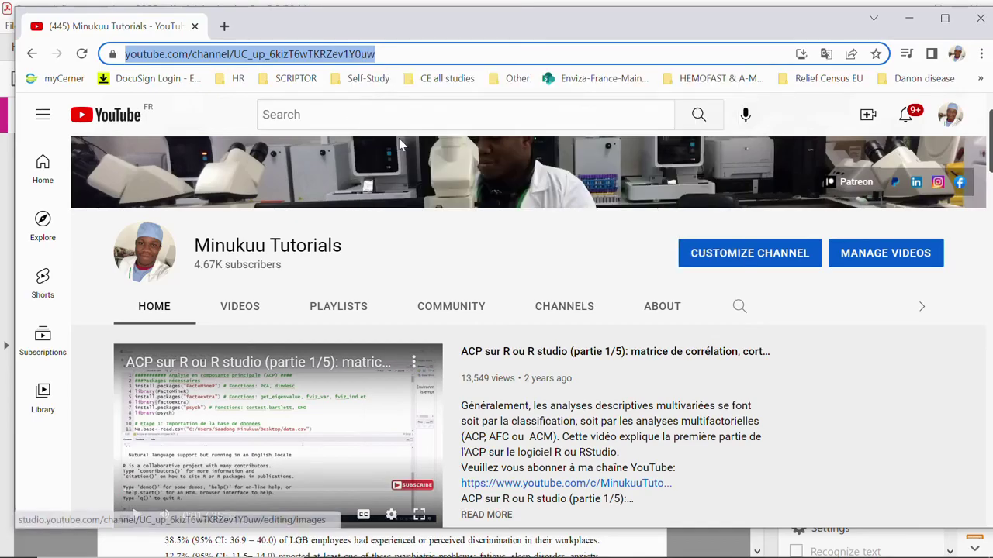
Return to Adobe Acrobat, paste the copied channel address as the link's URL, confirm it and deselect the link
click(910, 24)
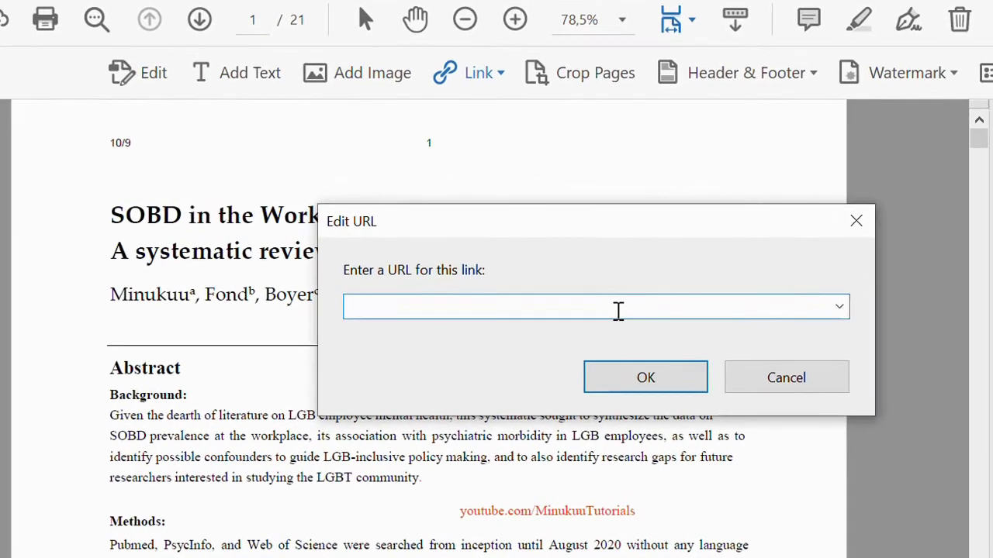
right_click(621, 310)
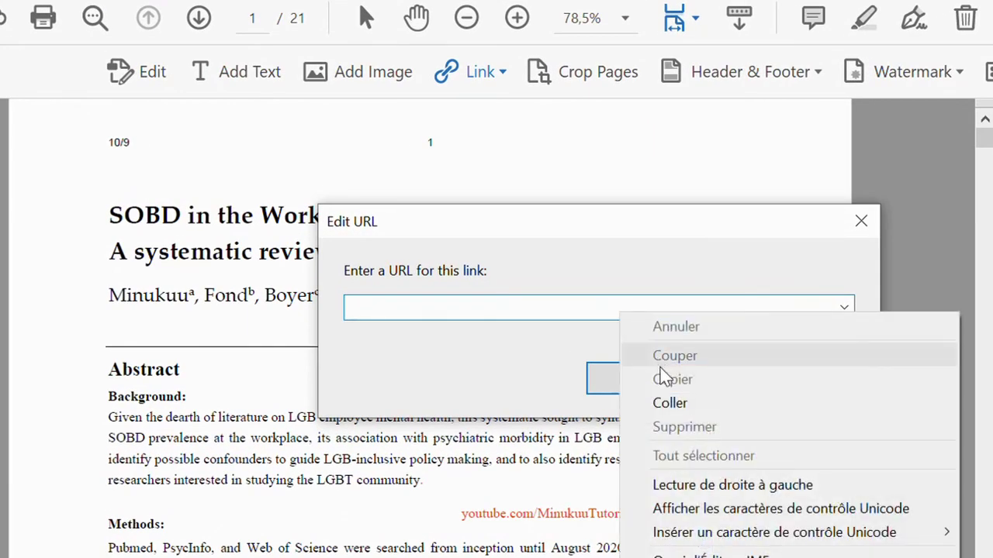
click(669, 405)
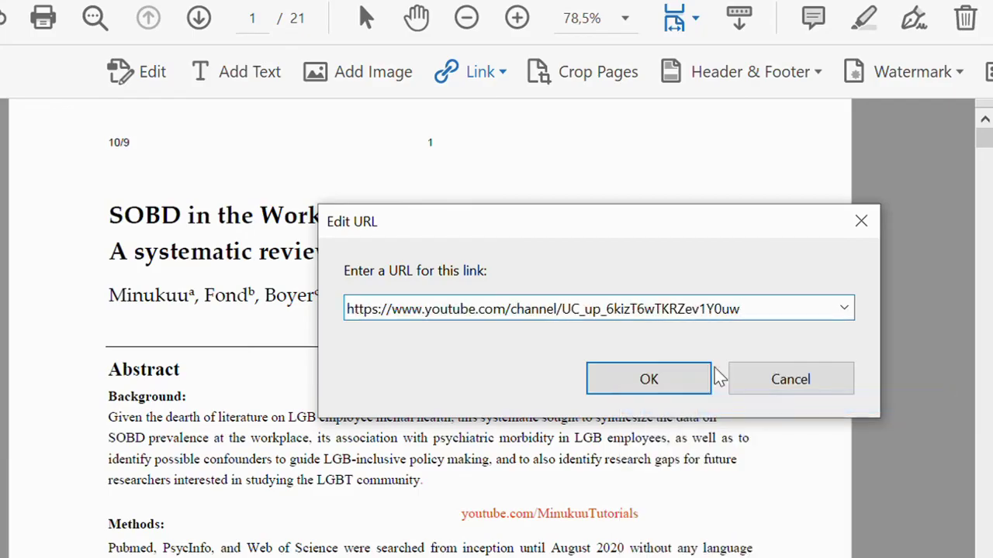
click(679, 390)
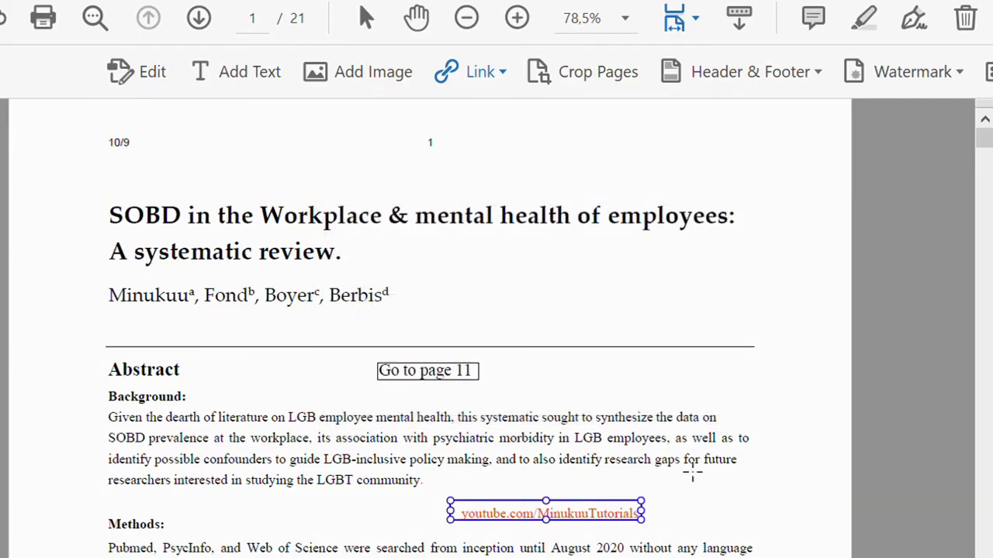
click(696, 504)
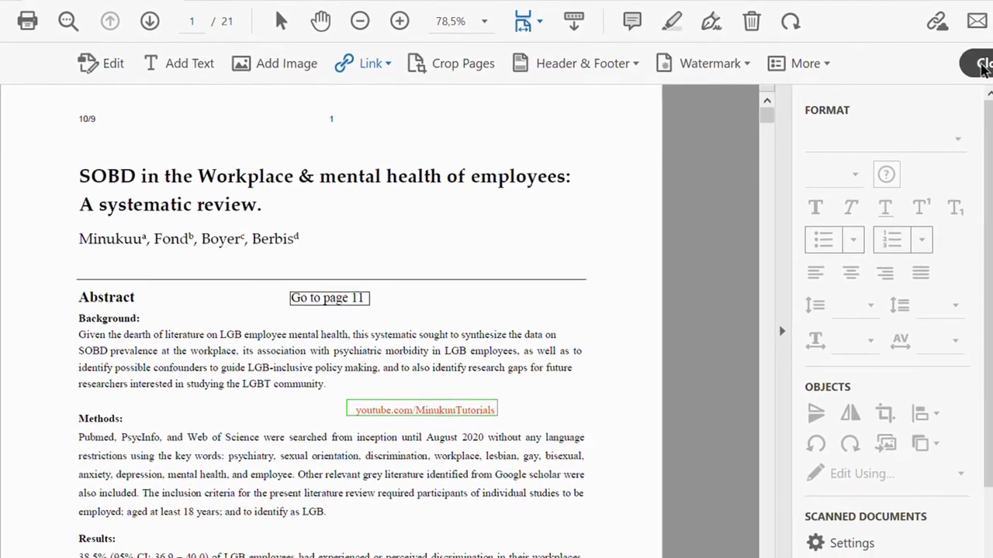
click(992, 73)
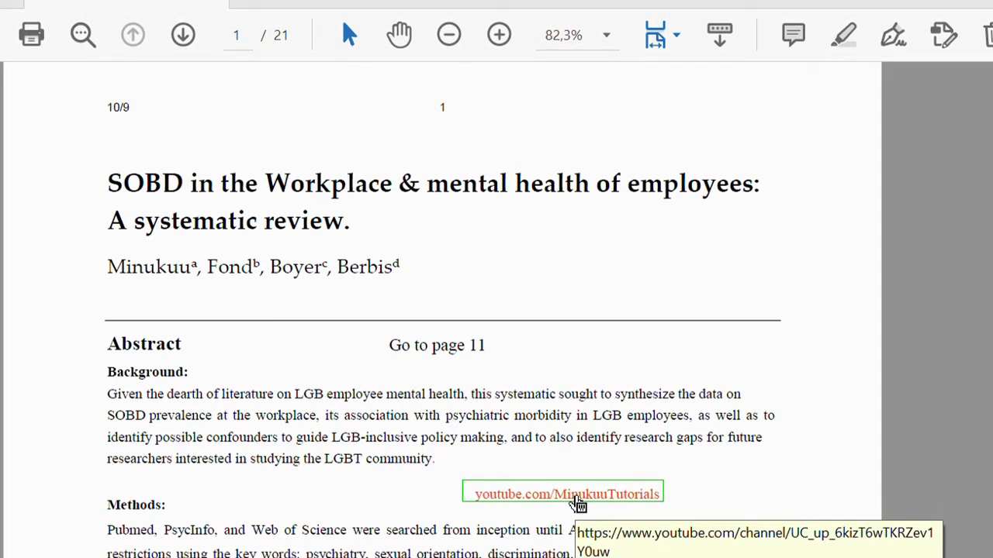
click(578, 503)
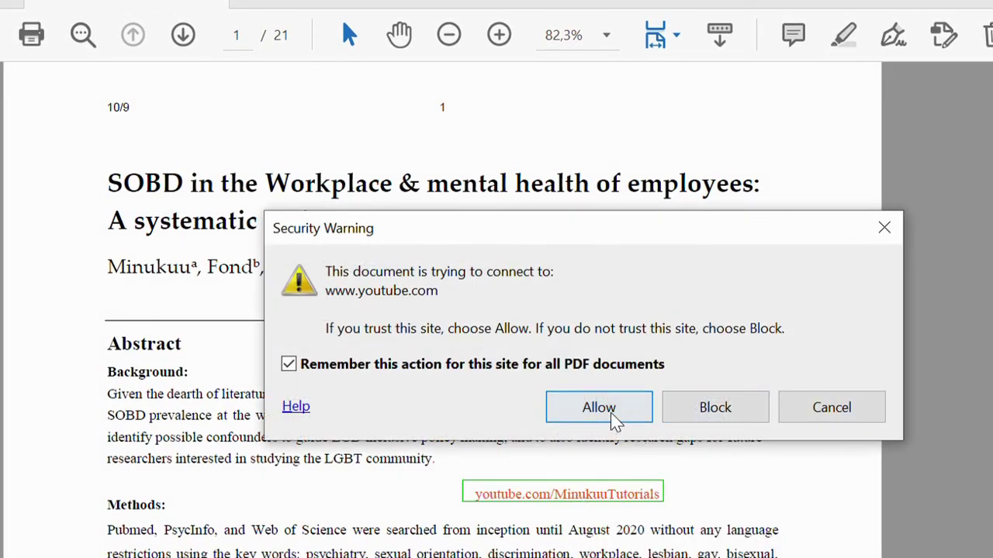
click(613, 419)
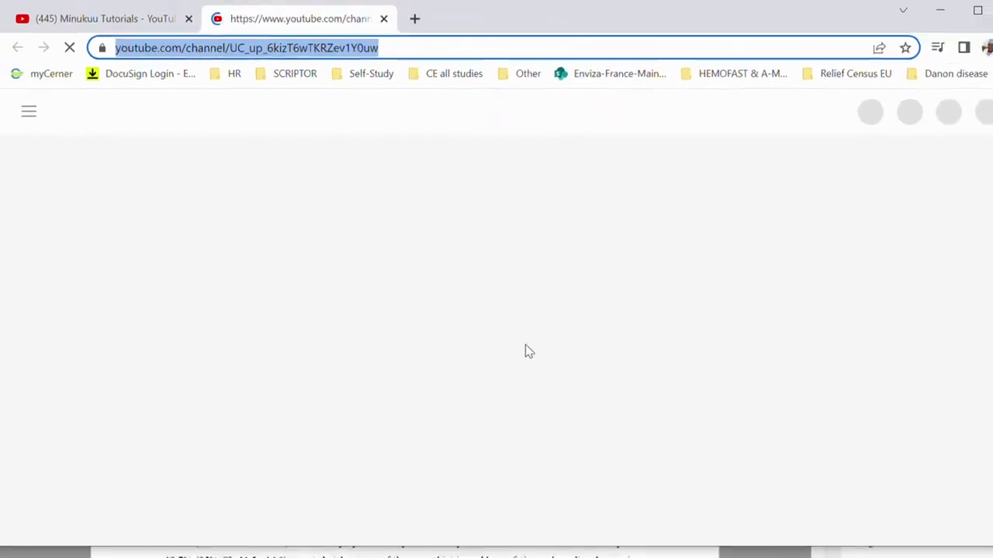